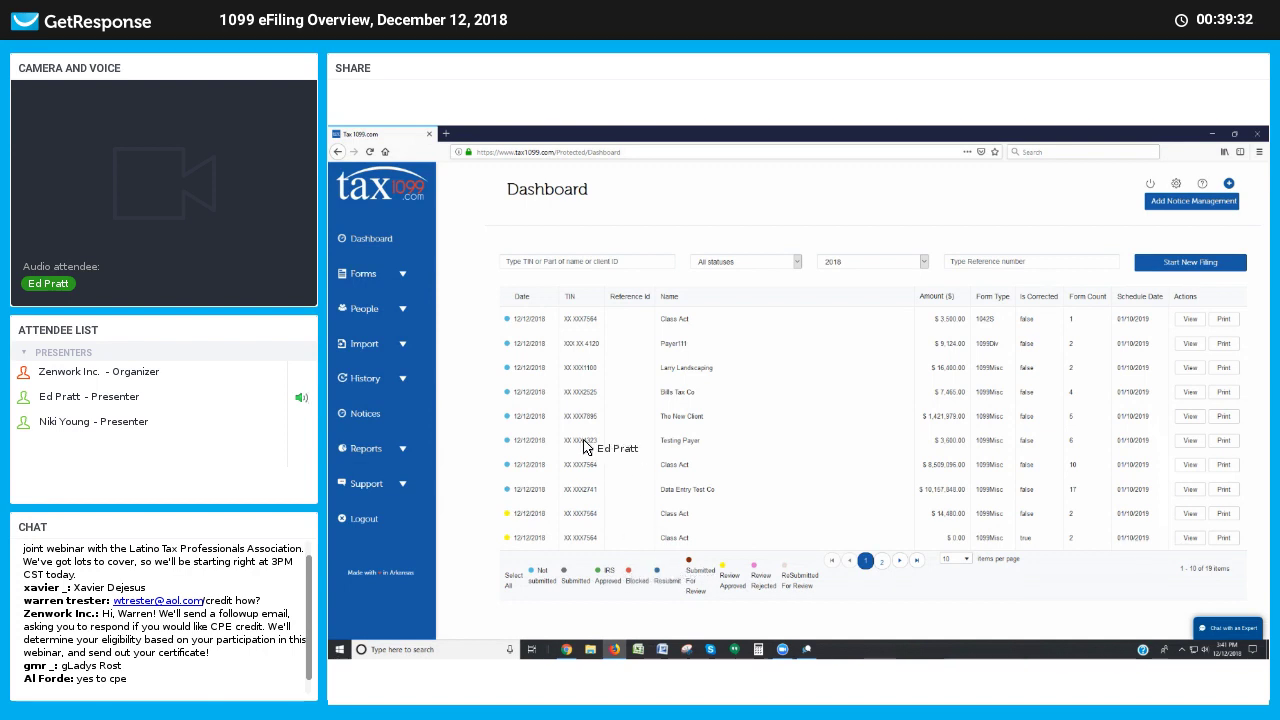
- Search the dashboard filings for "class" and clear the search text
click(549, 266)
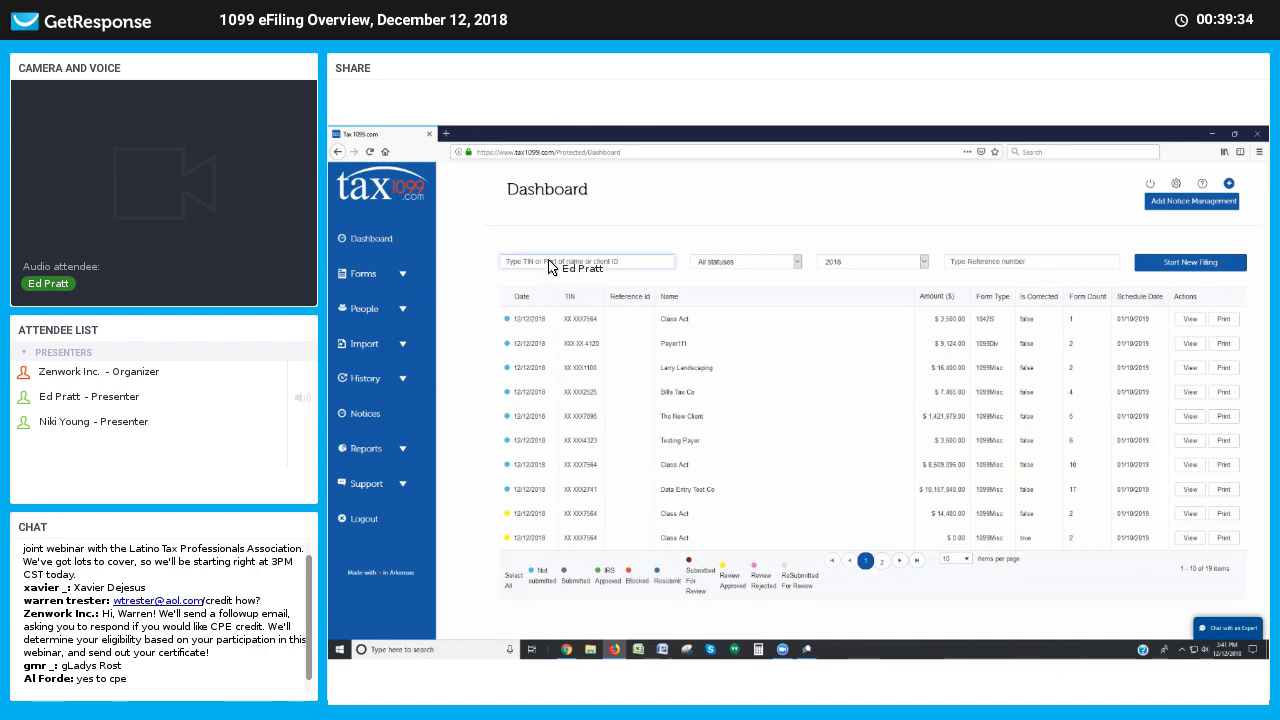
text(clas)
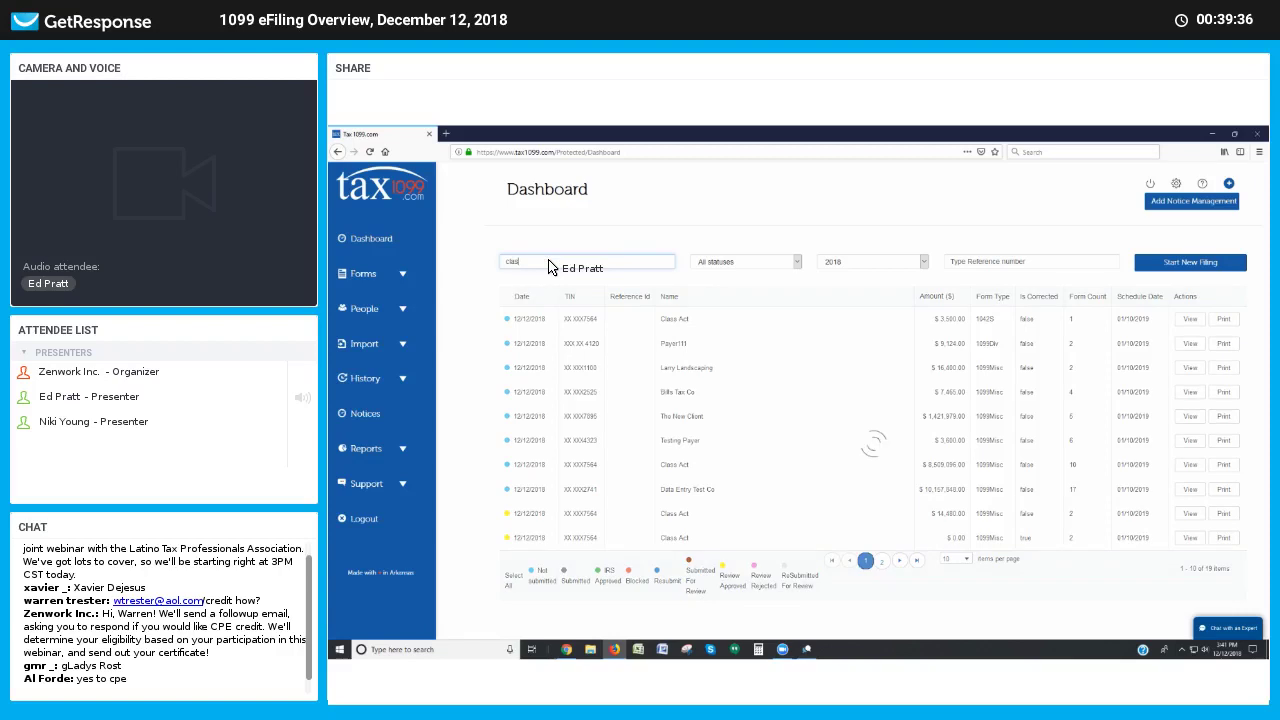
text(s)
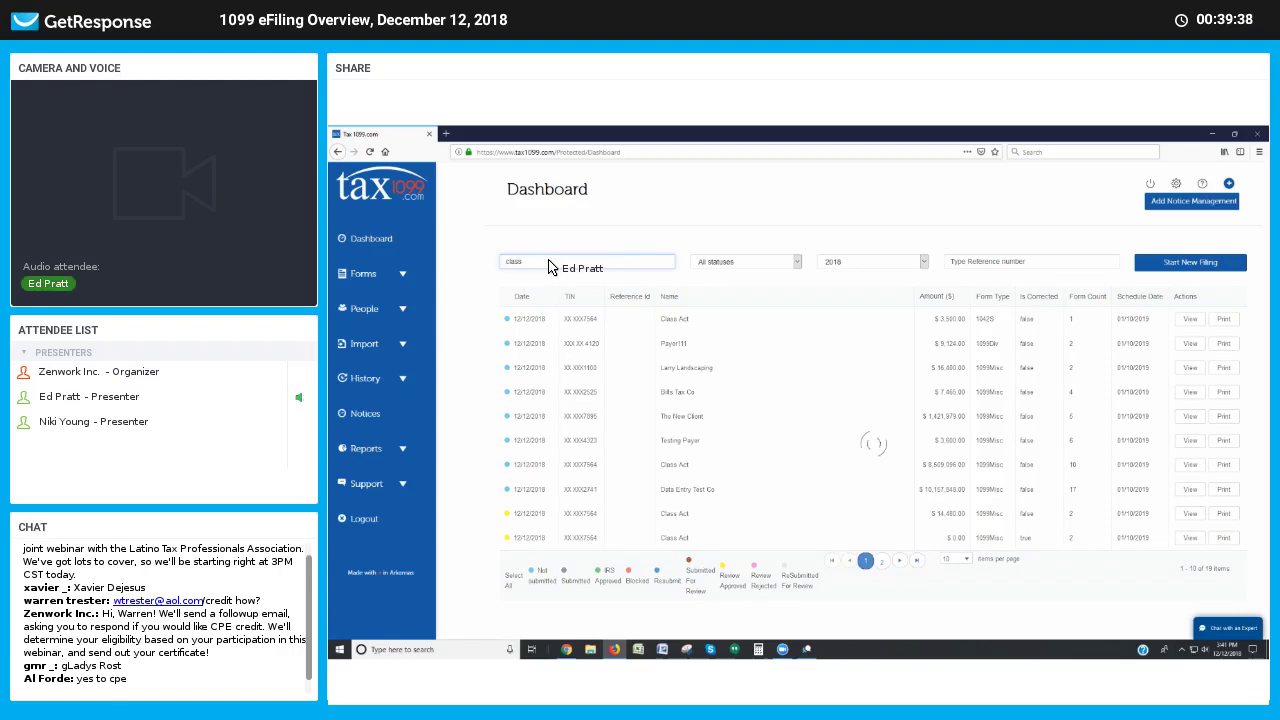
text(i)
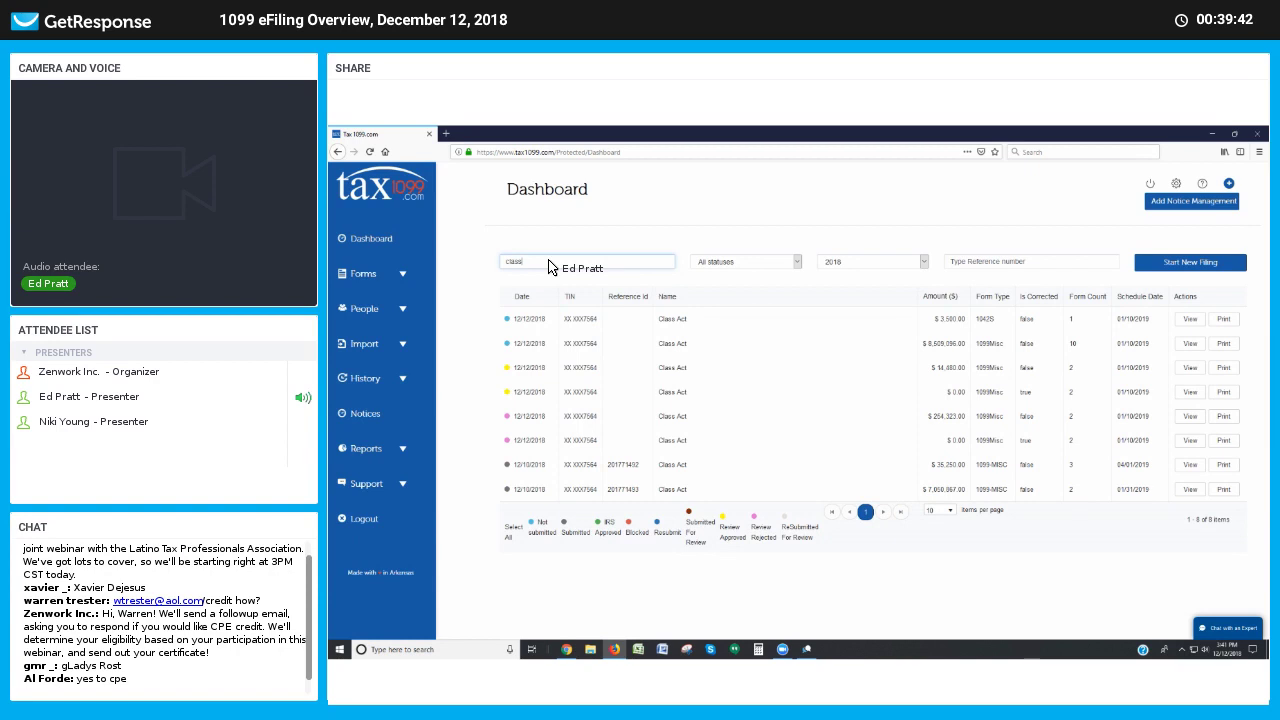
key(BackSpace)
key(BackSpace)
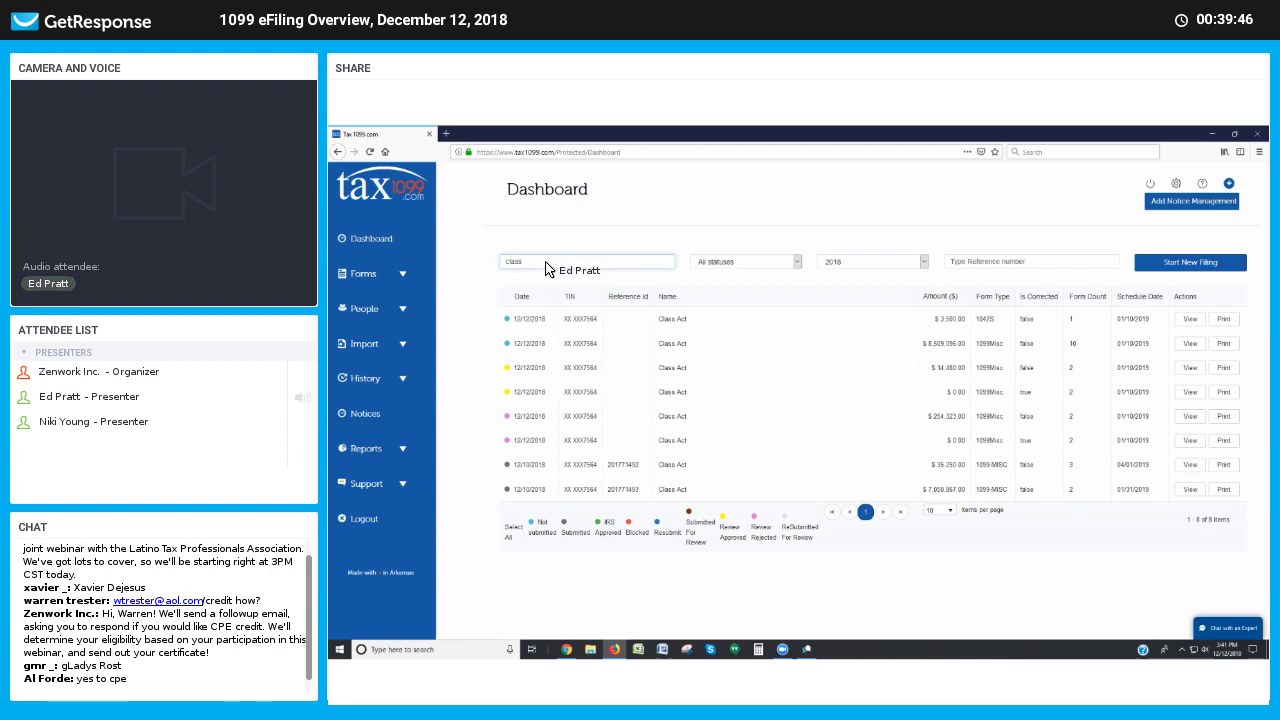
key(BackSpace)
key(BackSpace)
key(BackSpace)
key(BackSpace)
key(BackSpace)
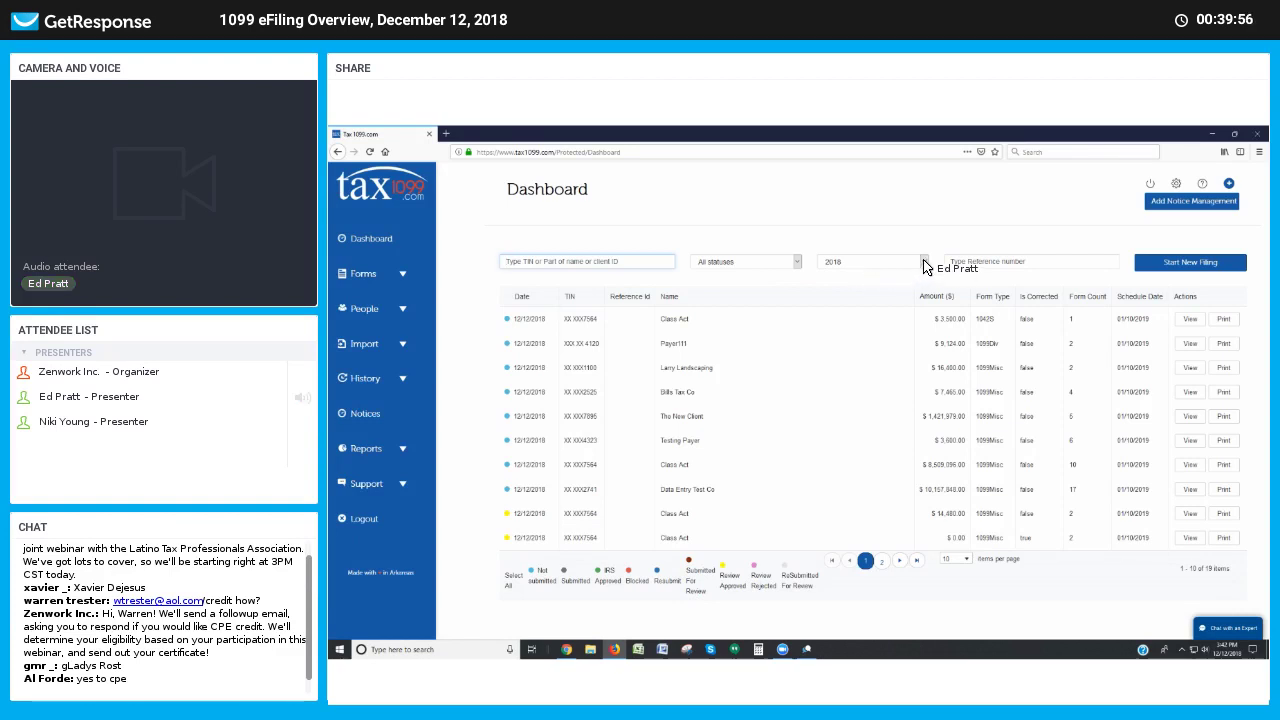
click(924, 263)
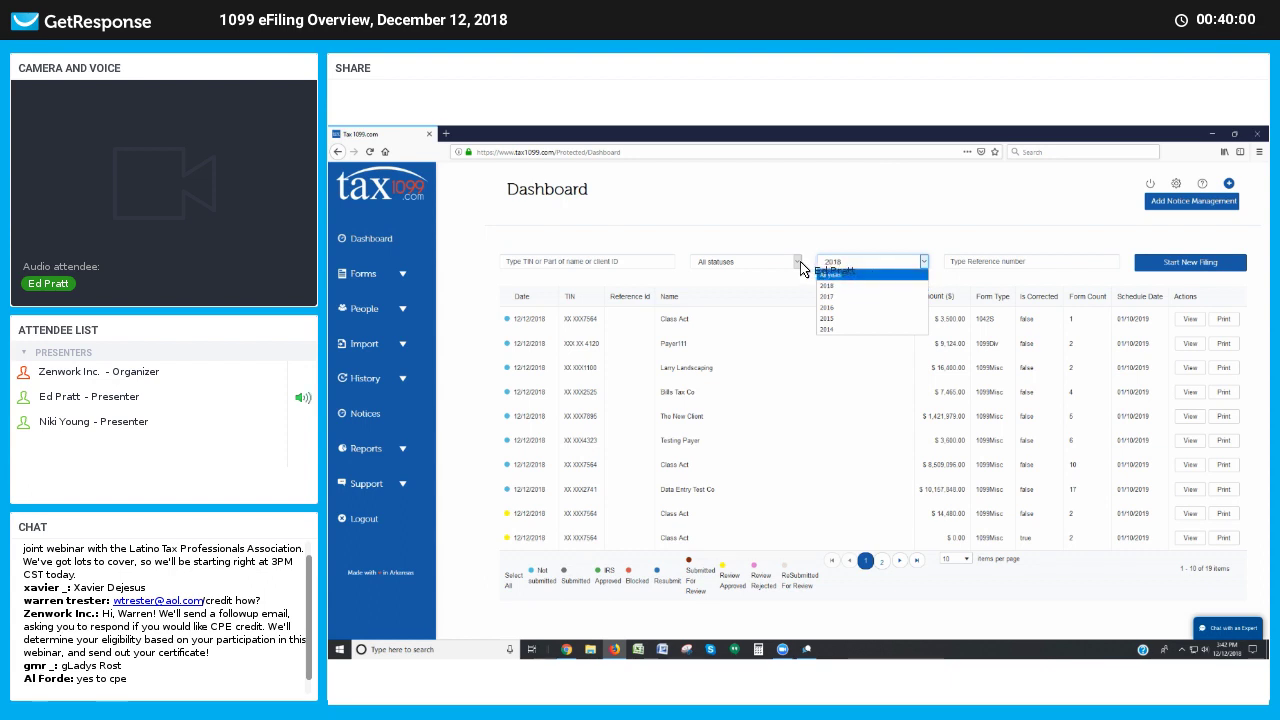
click(798, 262)
click(929, 266)
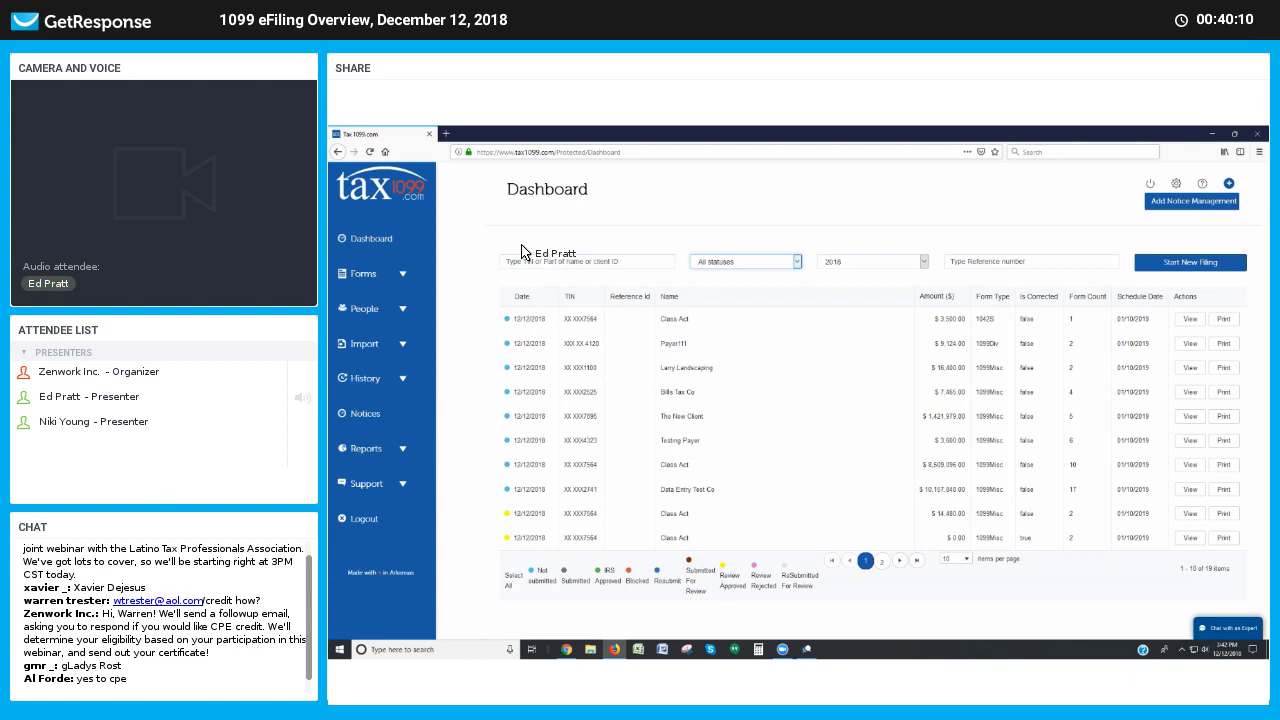
- Open the Manage Payer page
click(405, 279)
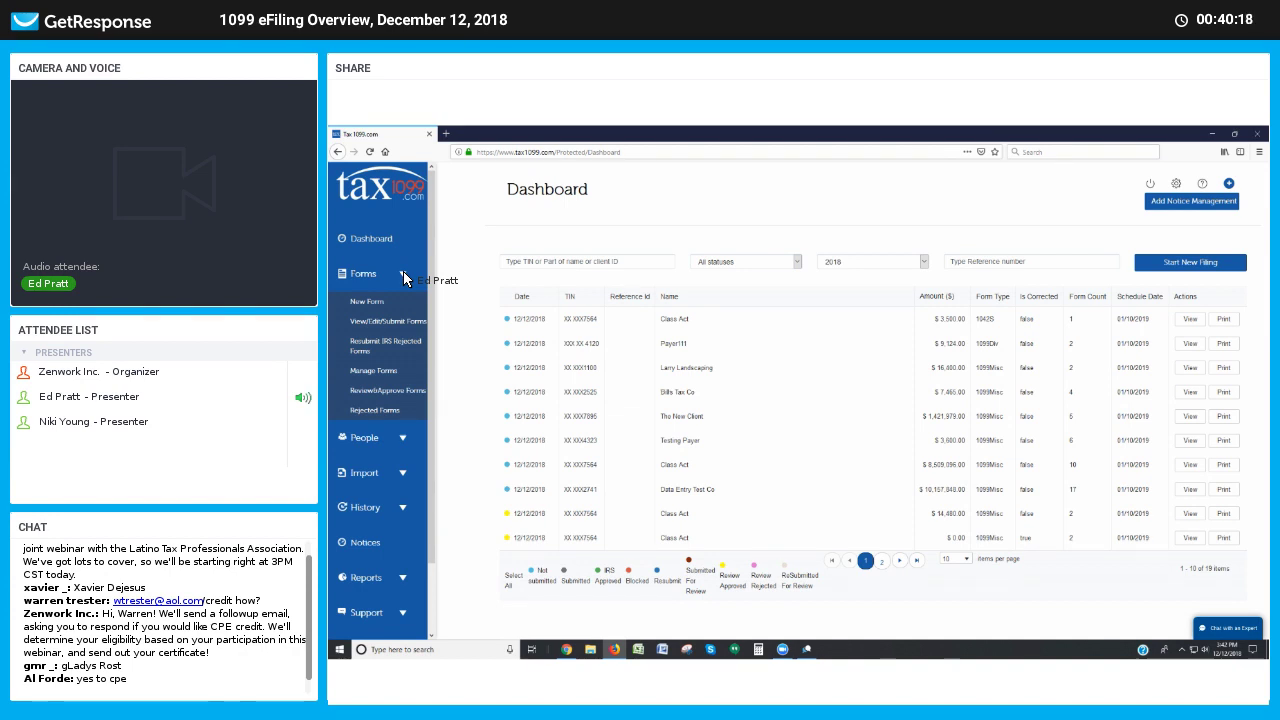
click(405, 283)
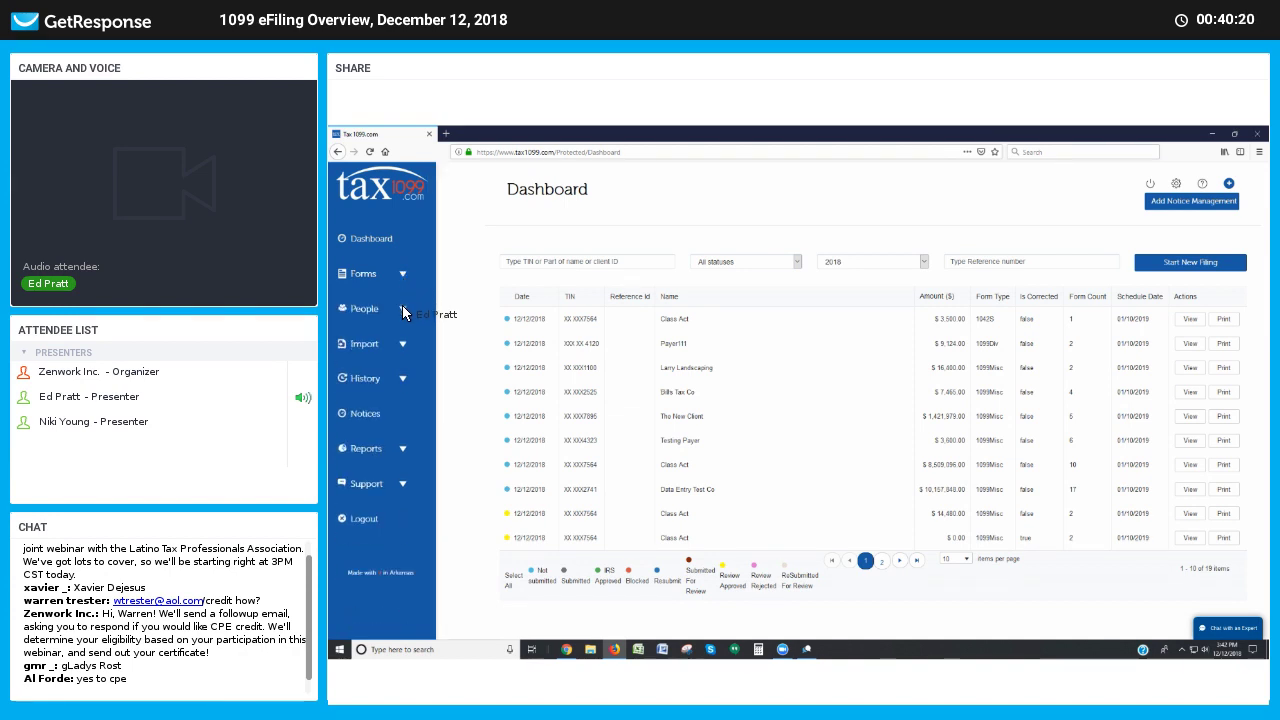
click(404, 313)
click(398, 356)
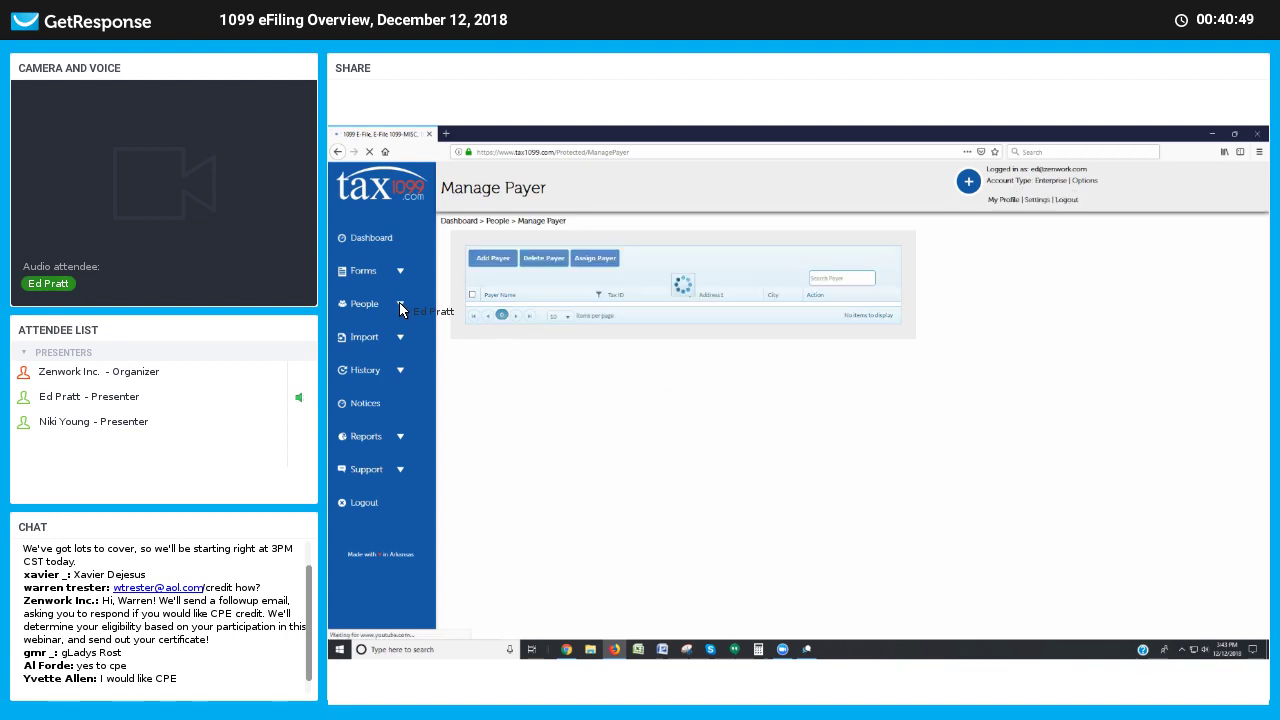
- Open the Manage Recipient page and view the recipients of the payer Class Act
click(400, 305)
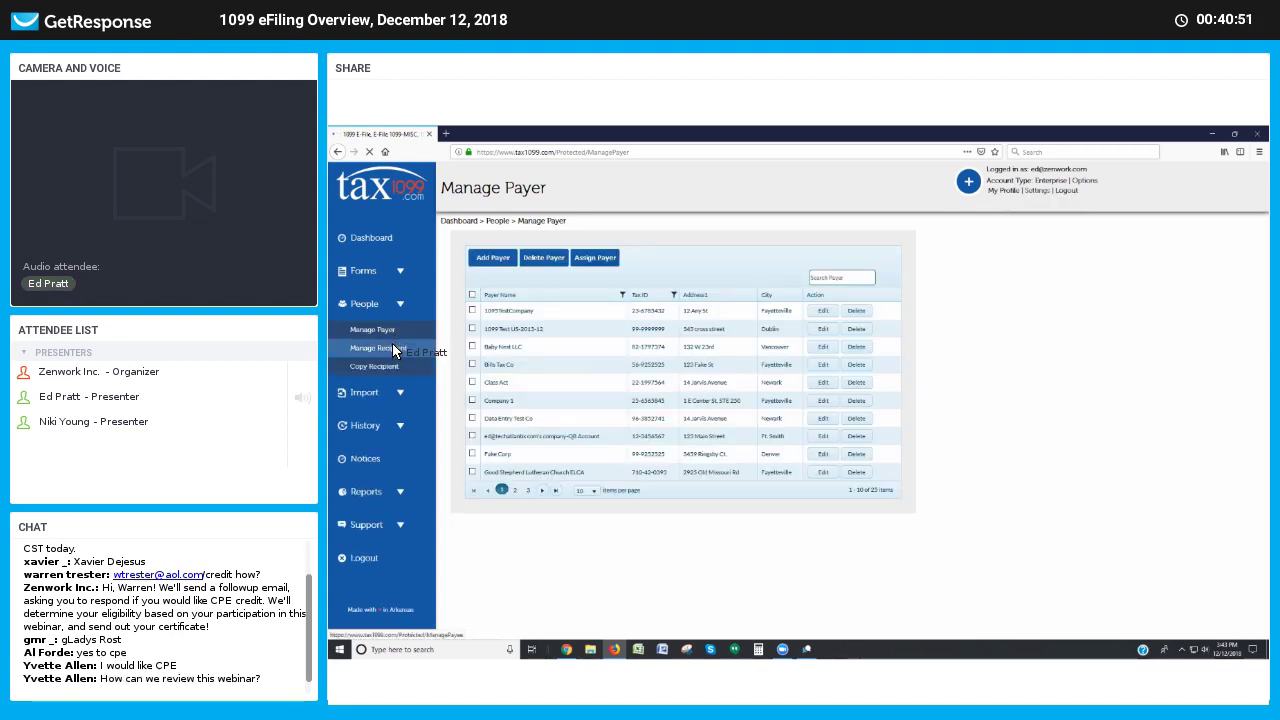
click(393, 346)
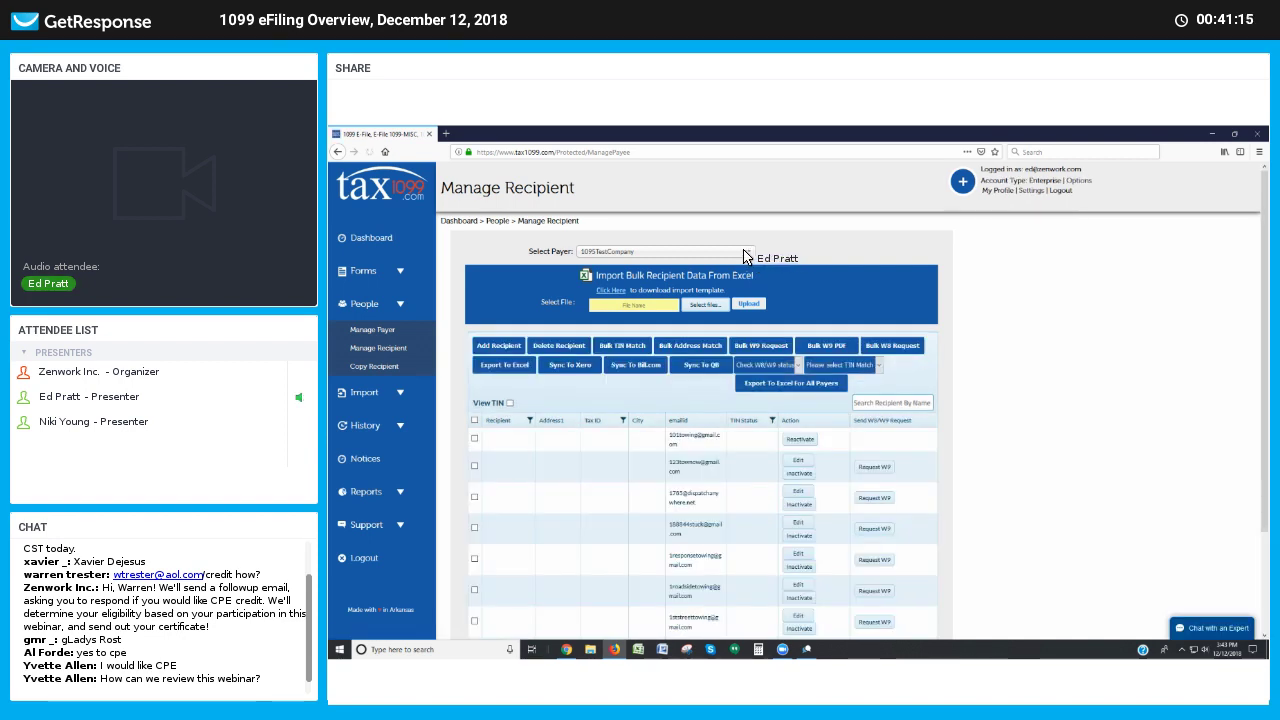
click(744, 252)
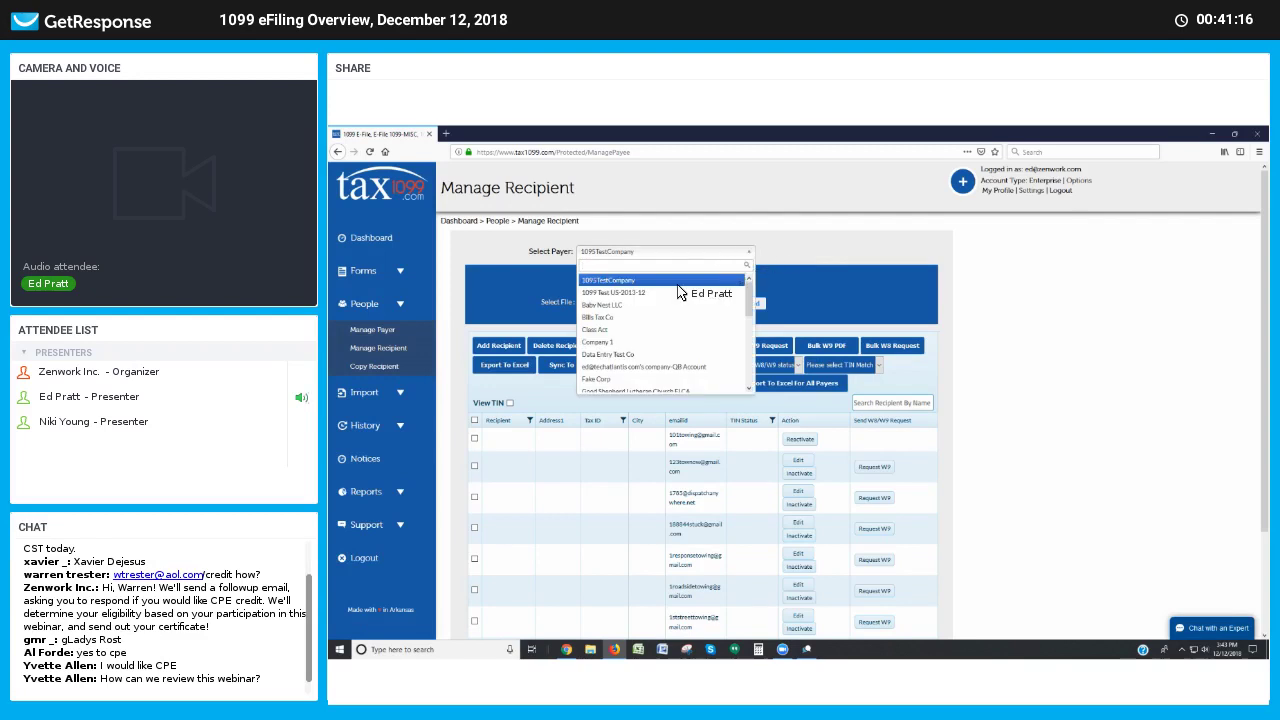
click(627, 333)
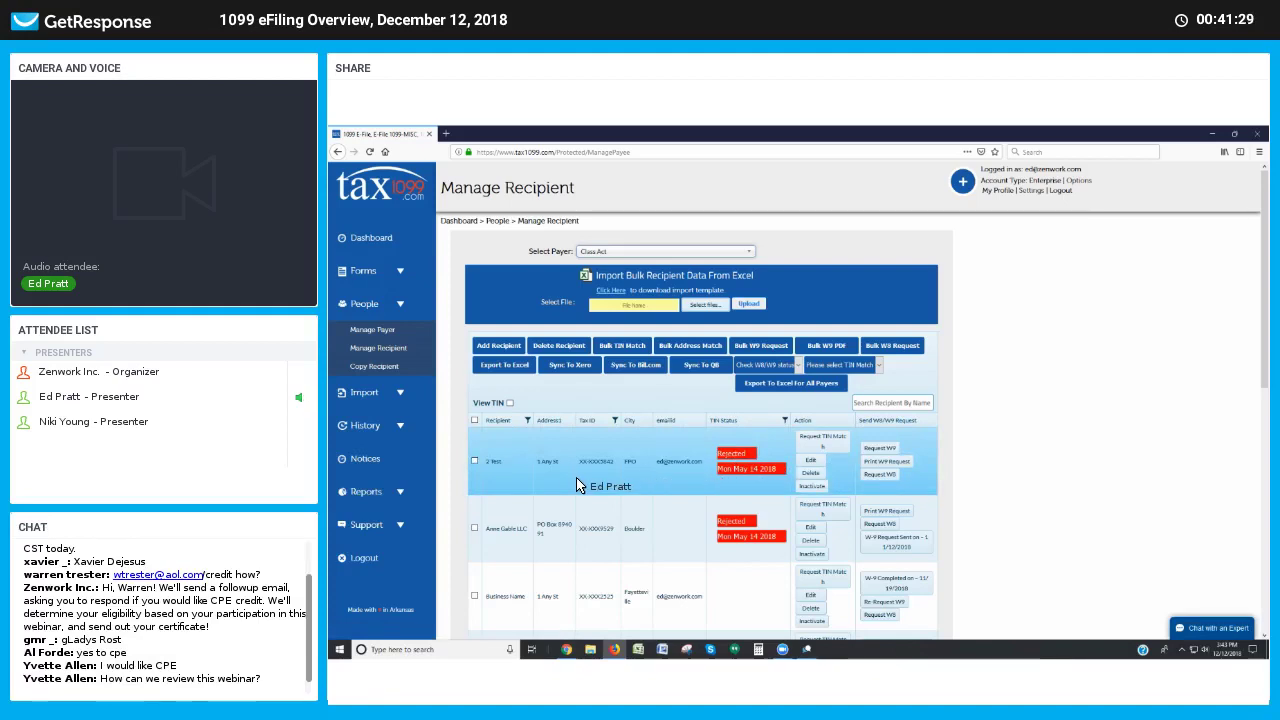
scroll(643, 472, down, 1)
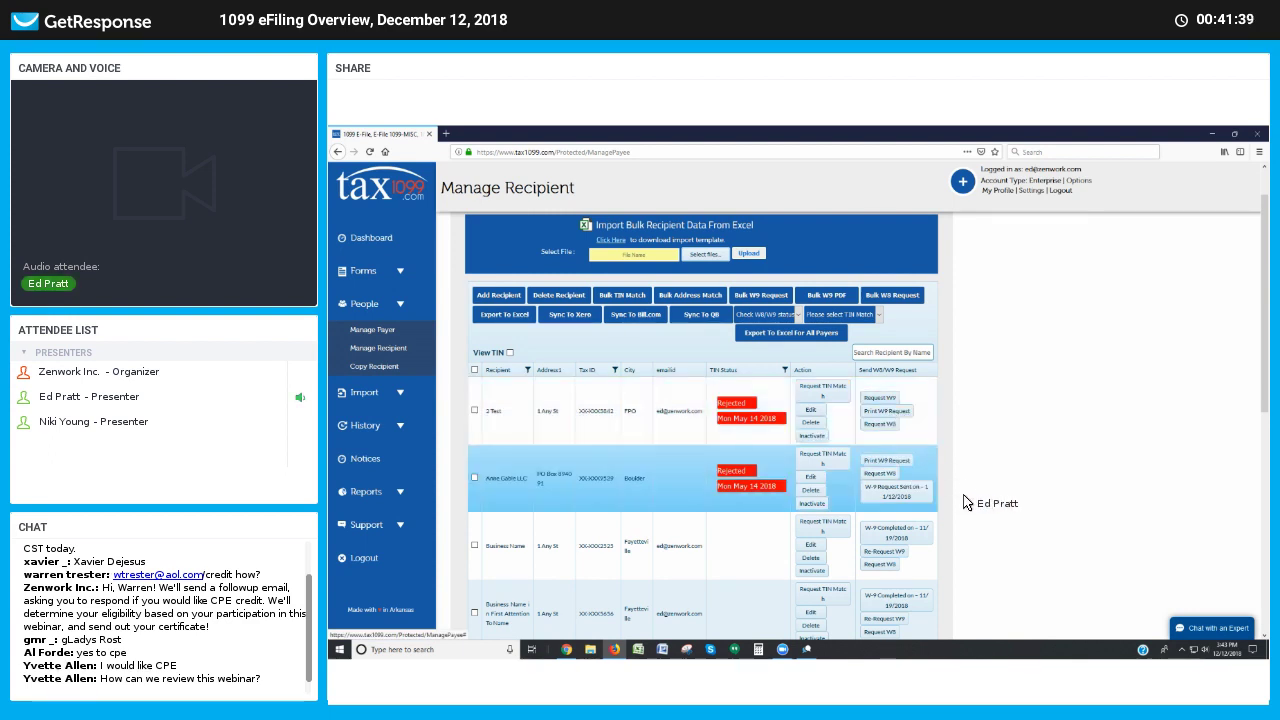
scroll(915, 492, down, 1)
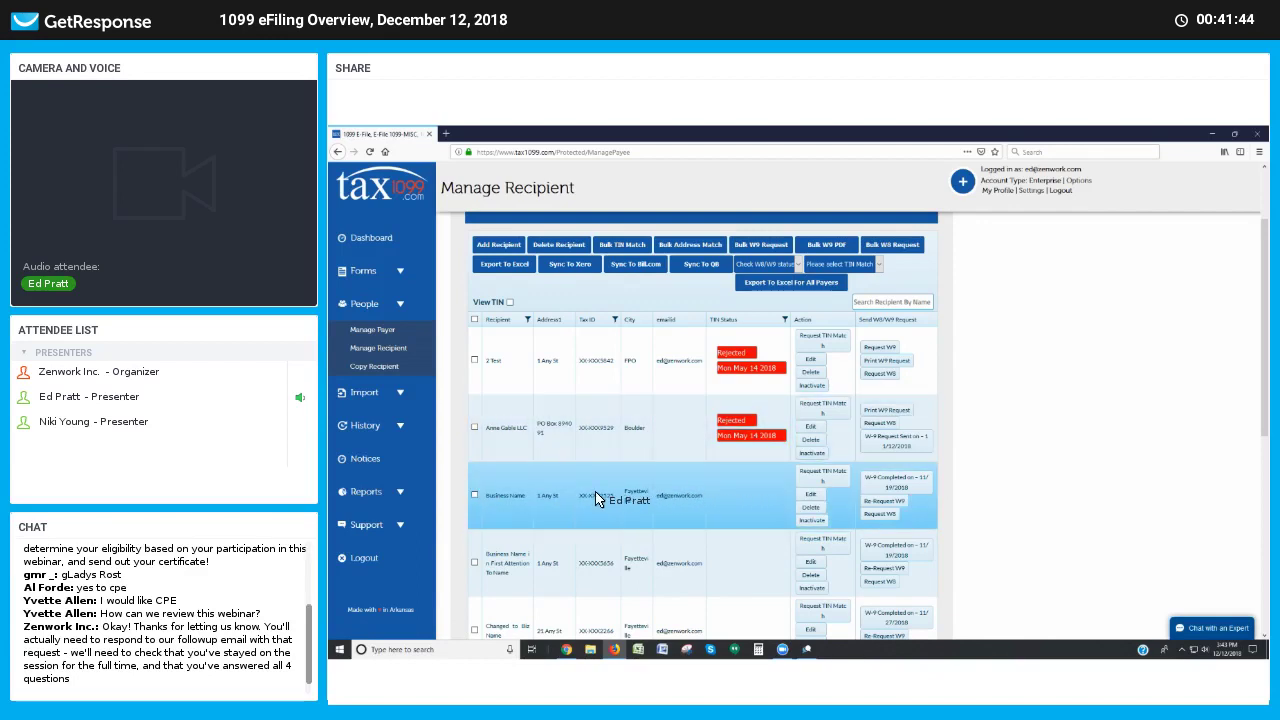
- Select the Business Name recipient, export recipient data to Excel for form 1099-MISC, and open RecipientExcelExport.xls with Microsoft Office Excel
click(475, 495)
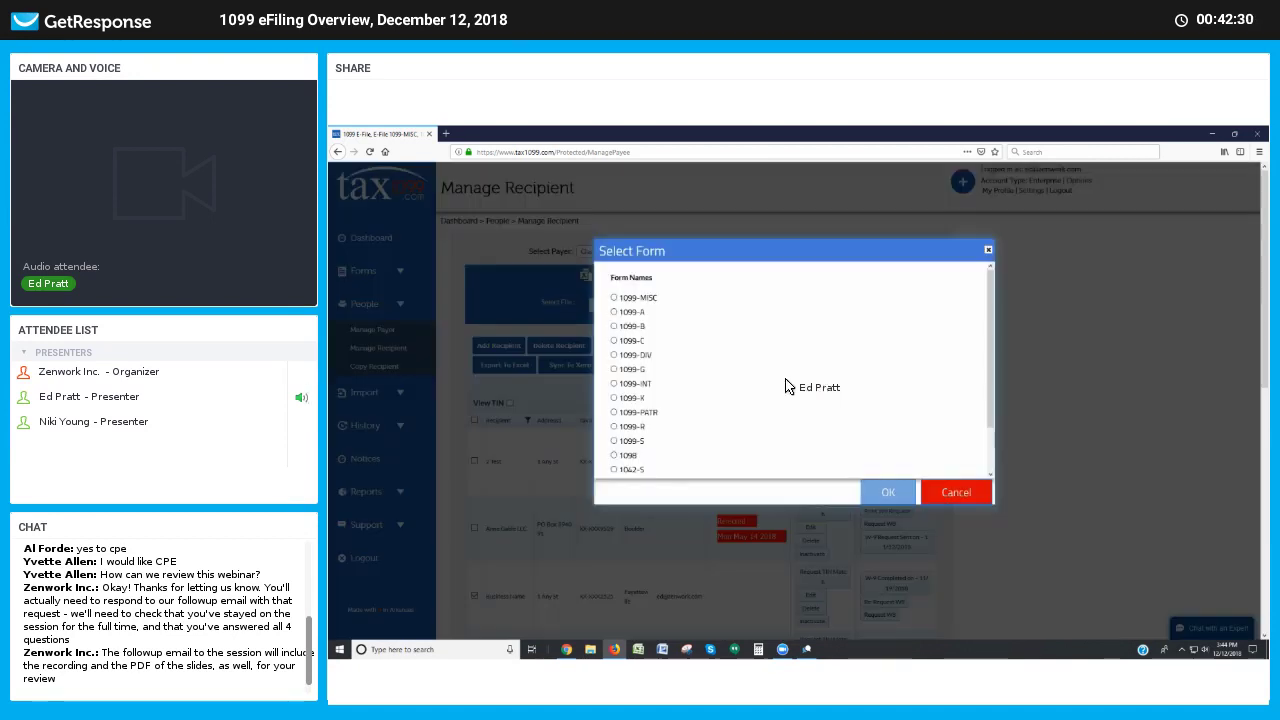
click(615, 298)
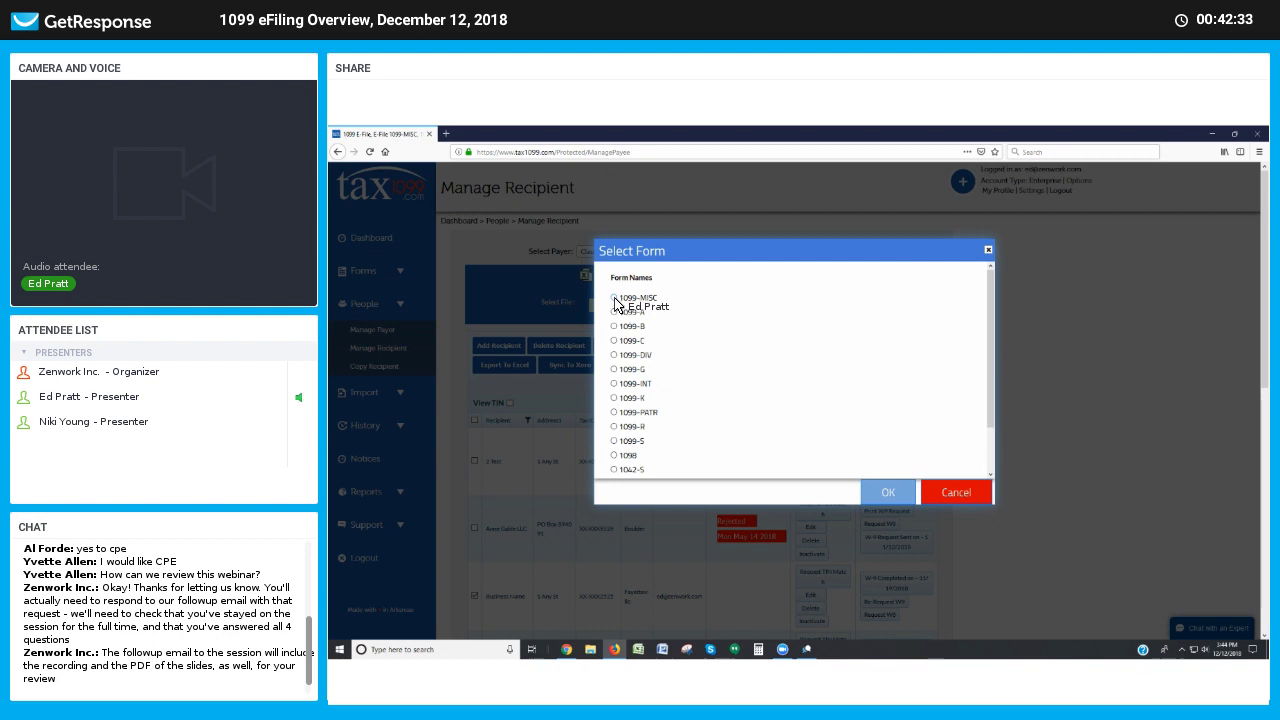
click(888, 493)
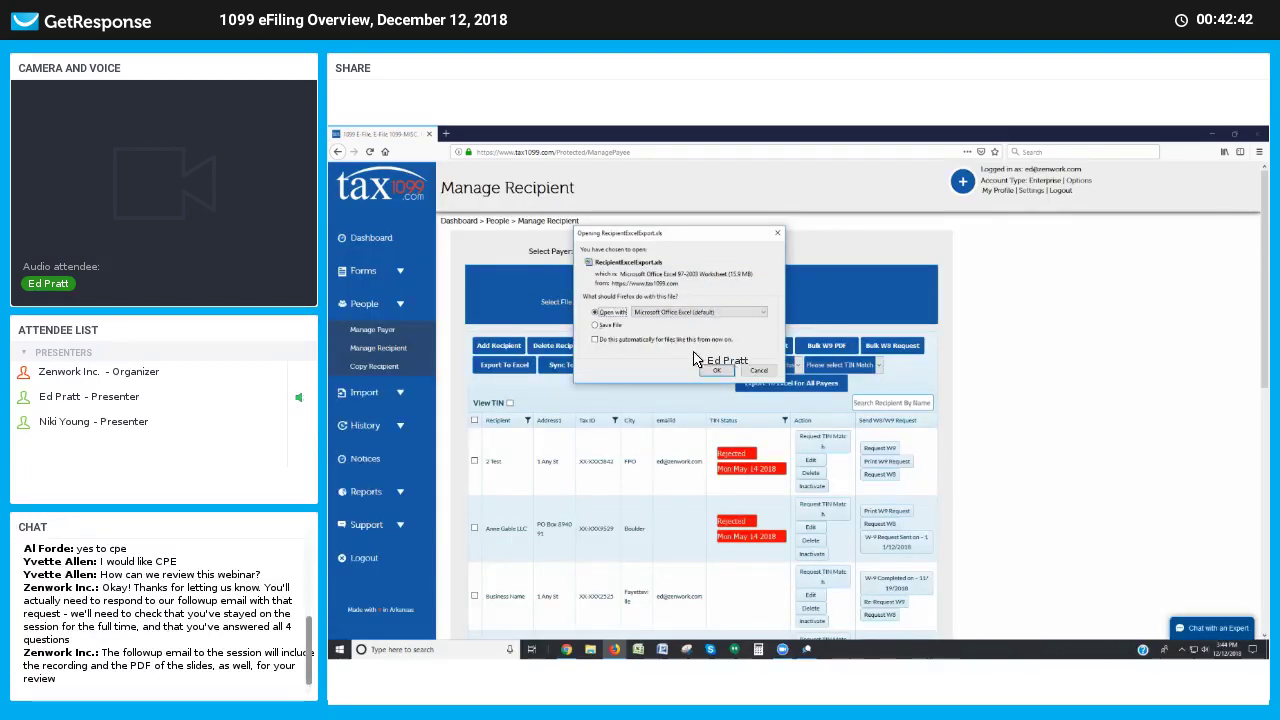
click(716, 372)
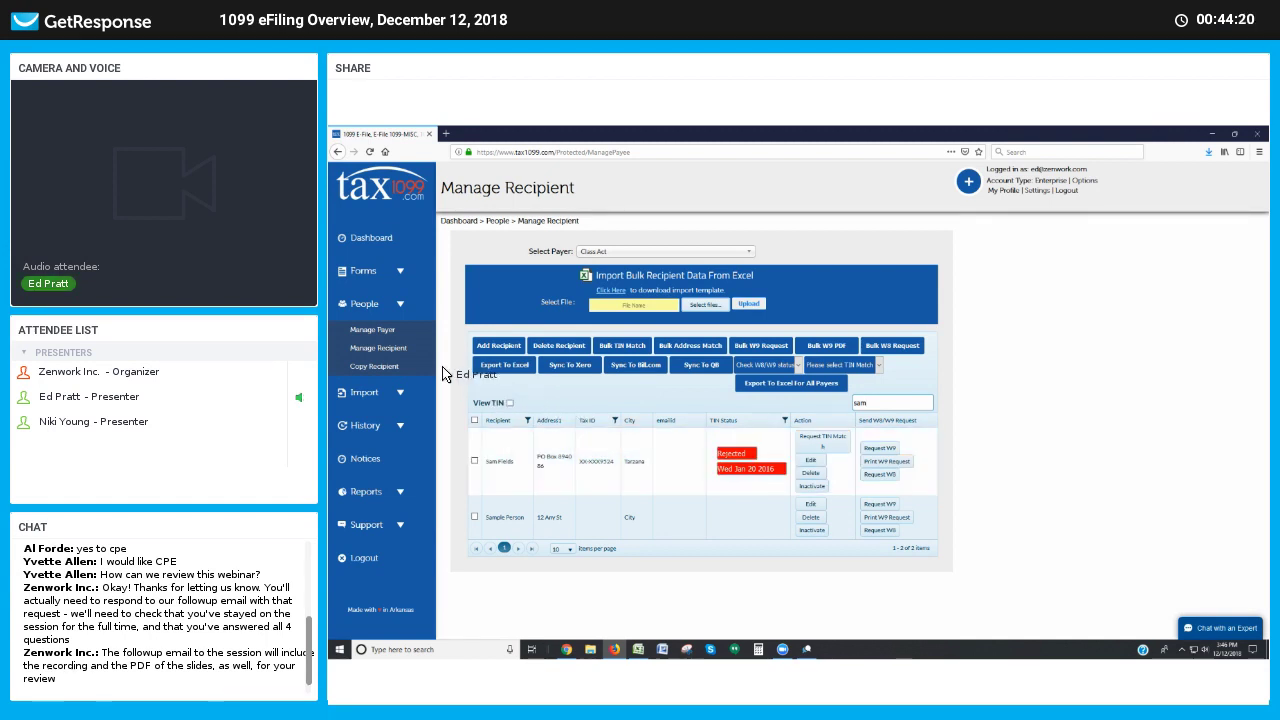
- Open the Manage Forms page and select Class Act as the payer for the federal forms
click(399, 276)
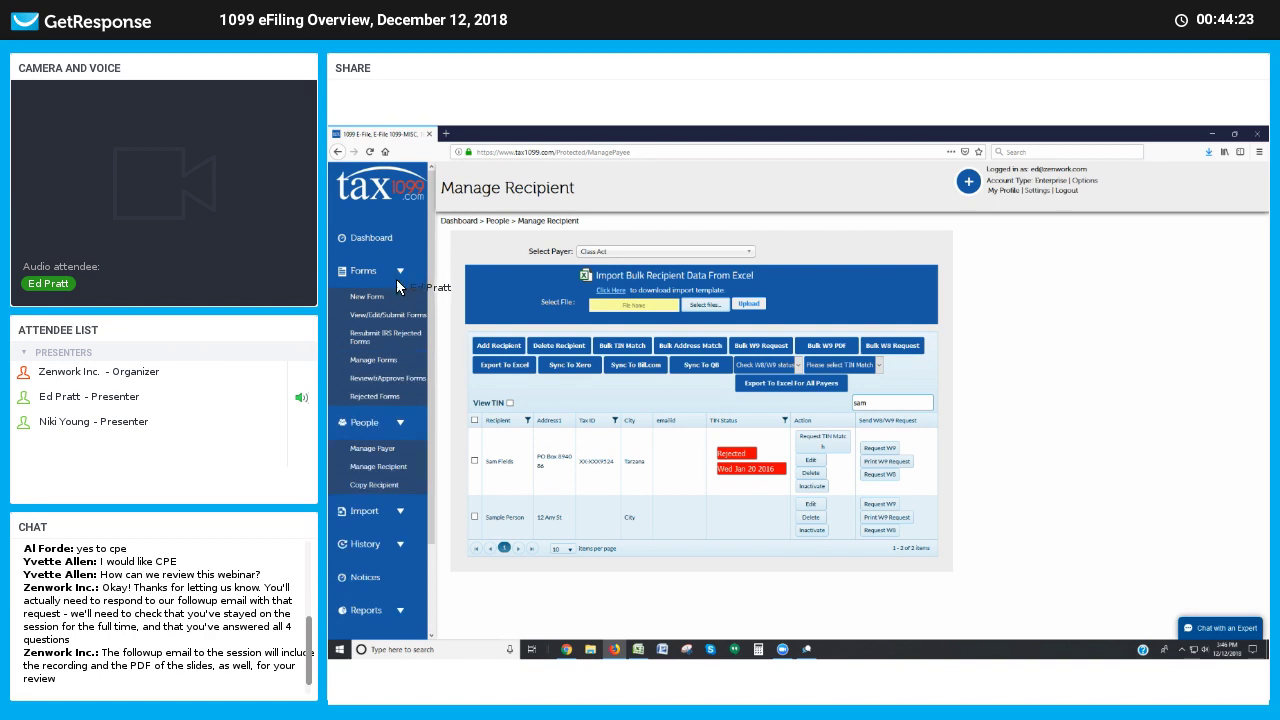
click(399, 358)
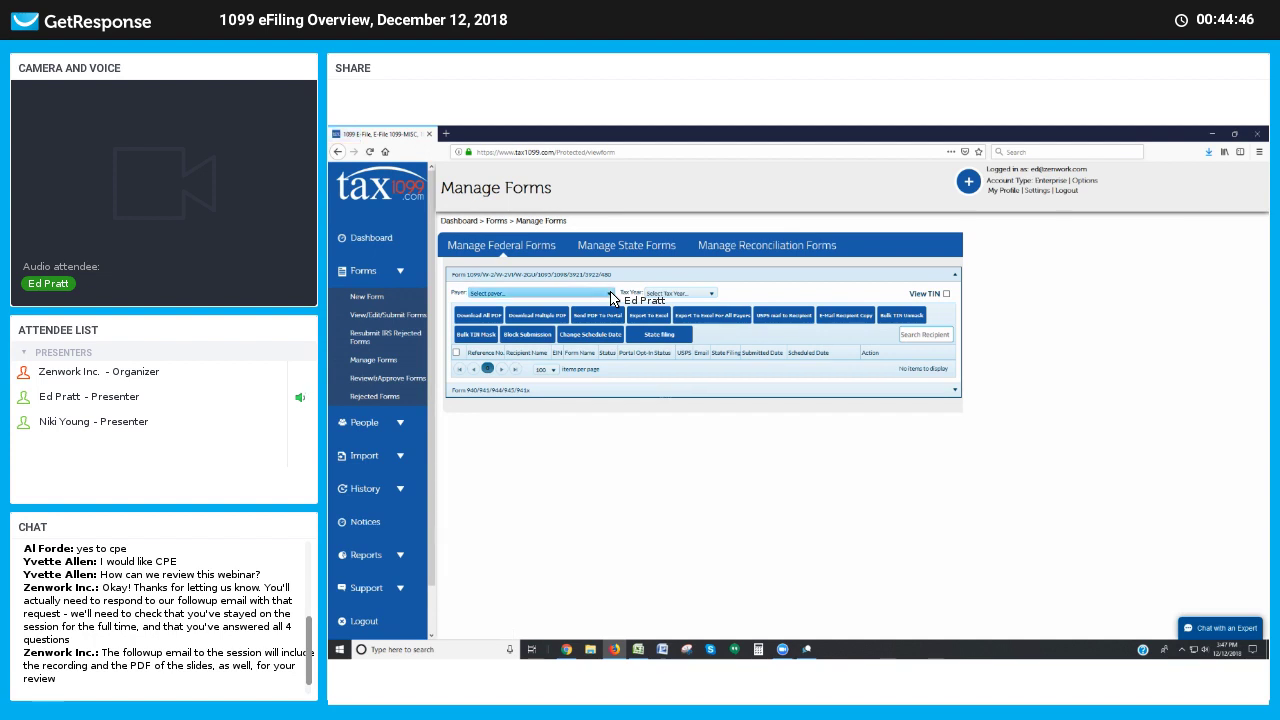
click(607, 299)
click(550, 316)
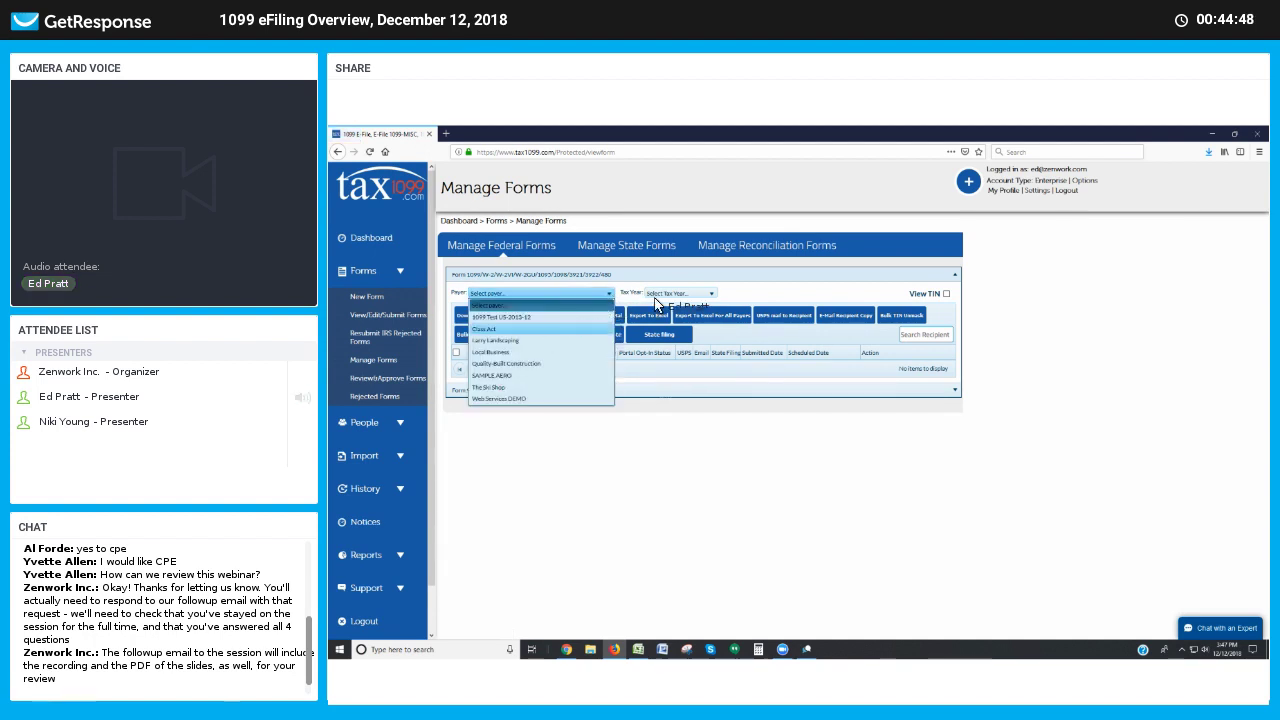
- List the payer's federal forms for tax year 2015 and switch the list to tax year 2018
click(697, 294)
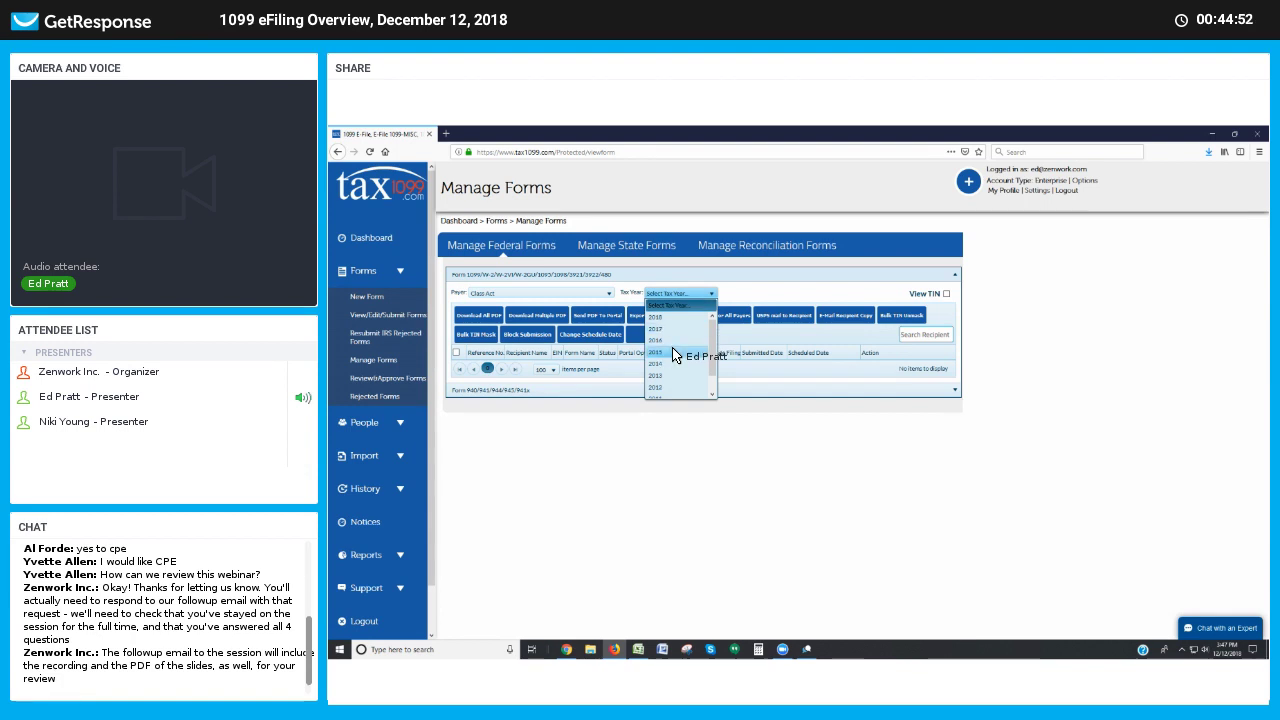
click(674, 355)
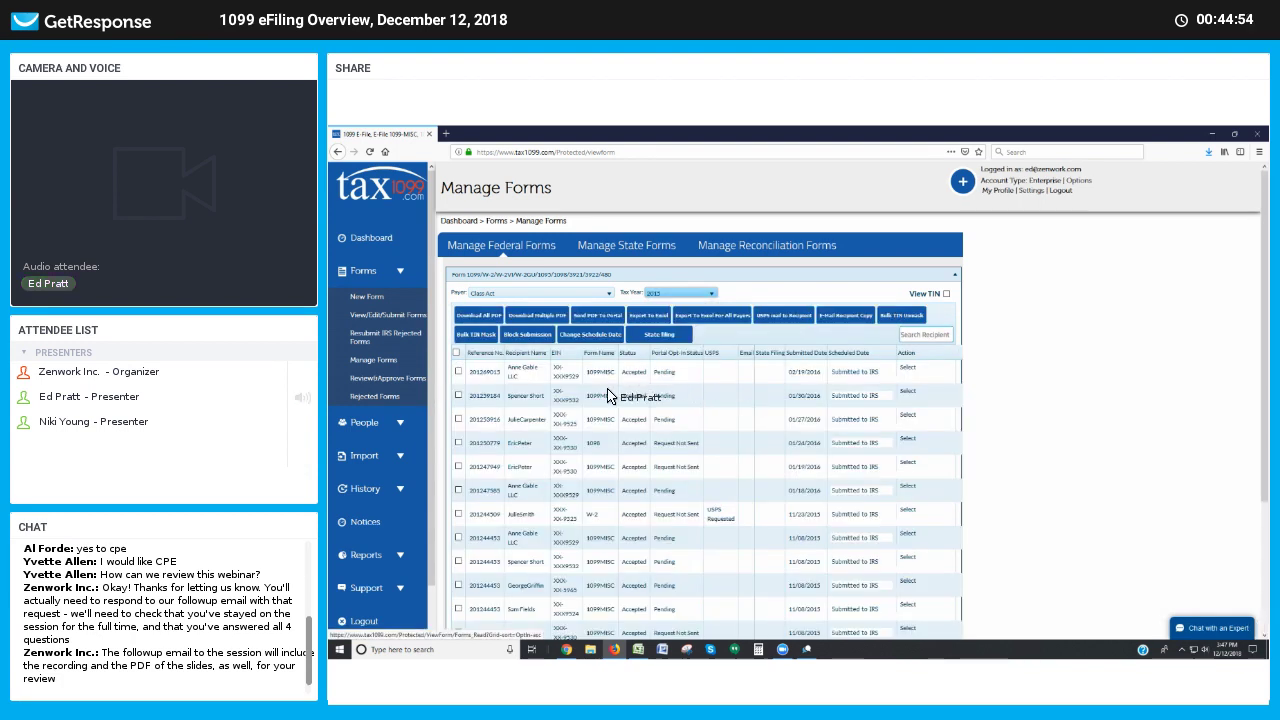
click(708, 296)
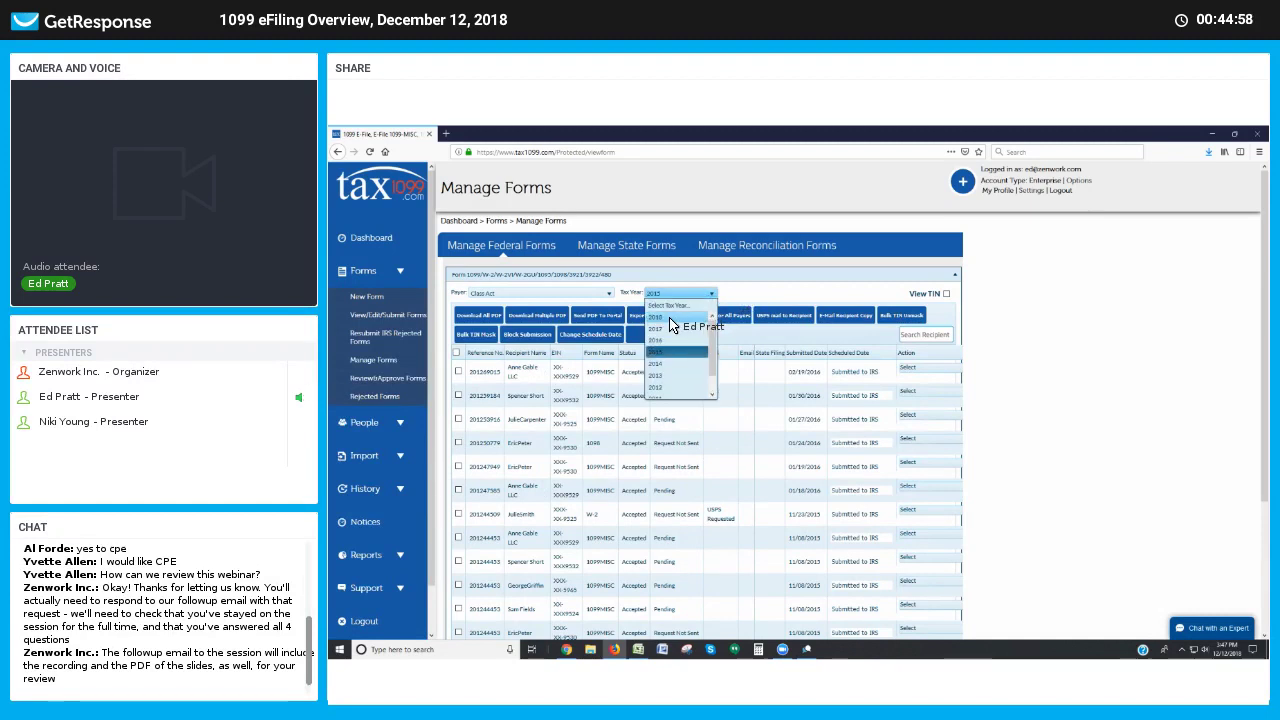
click(670, 318)
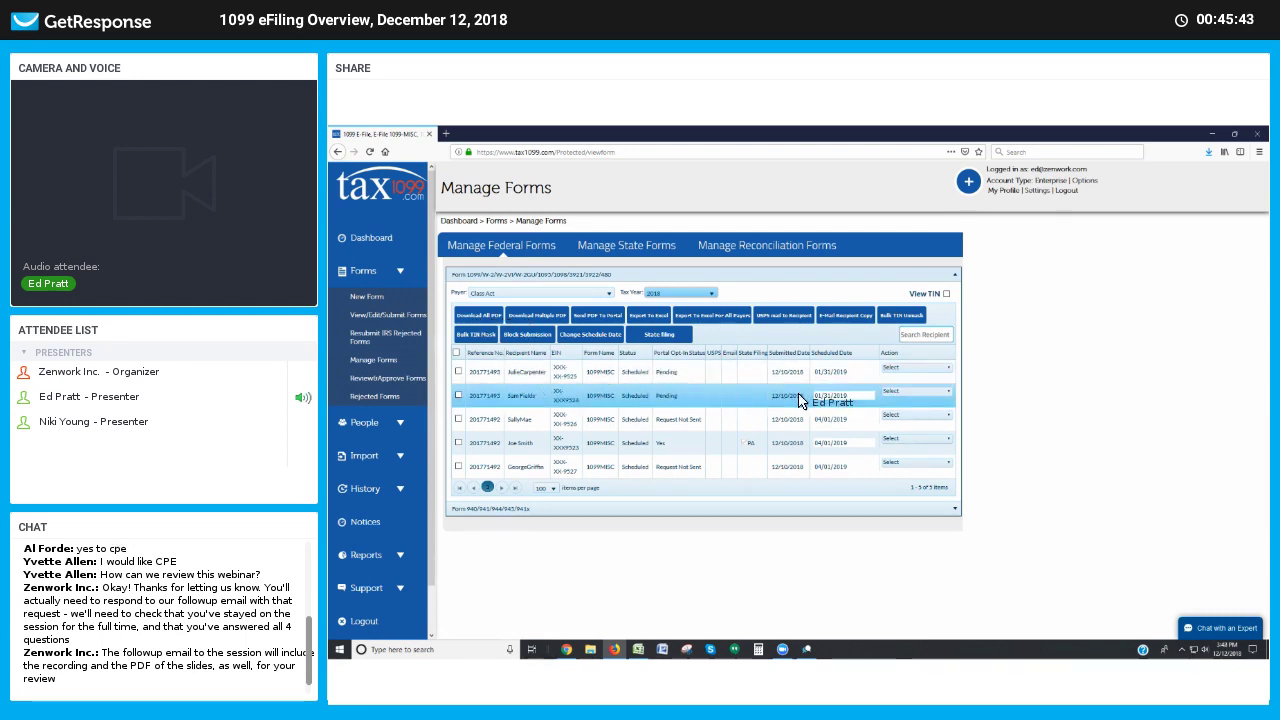
- Review the actions available for the second listed 1099-MISC form and try the View TIN option
click(948, 396)
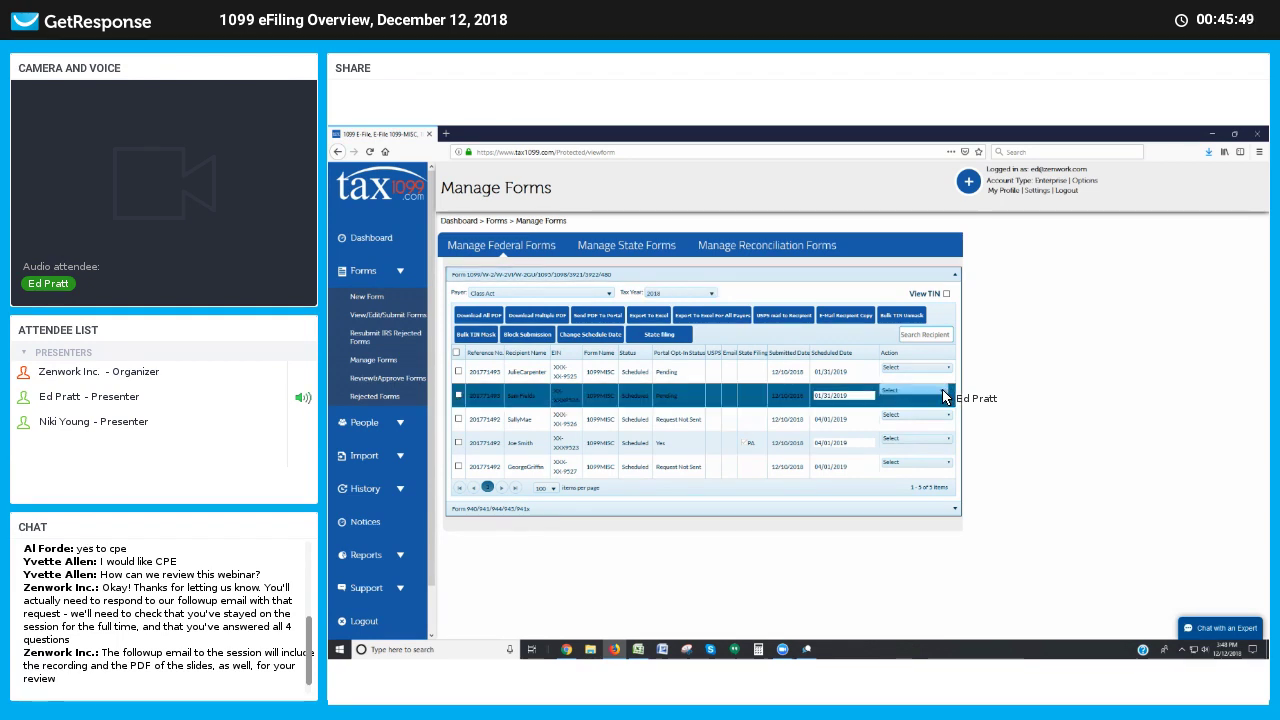
click(943, 392)
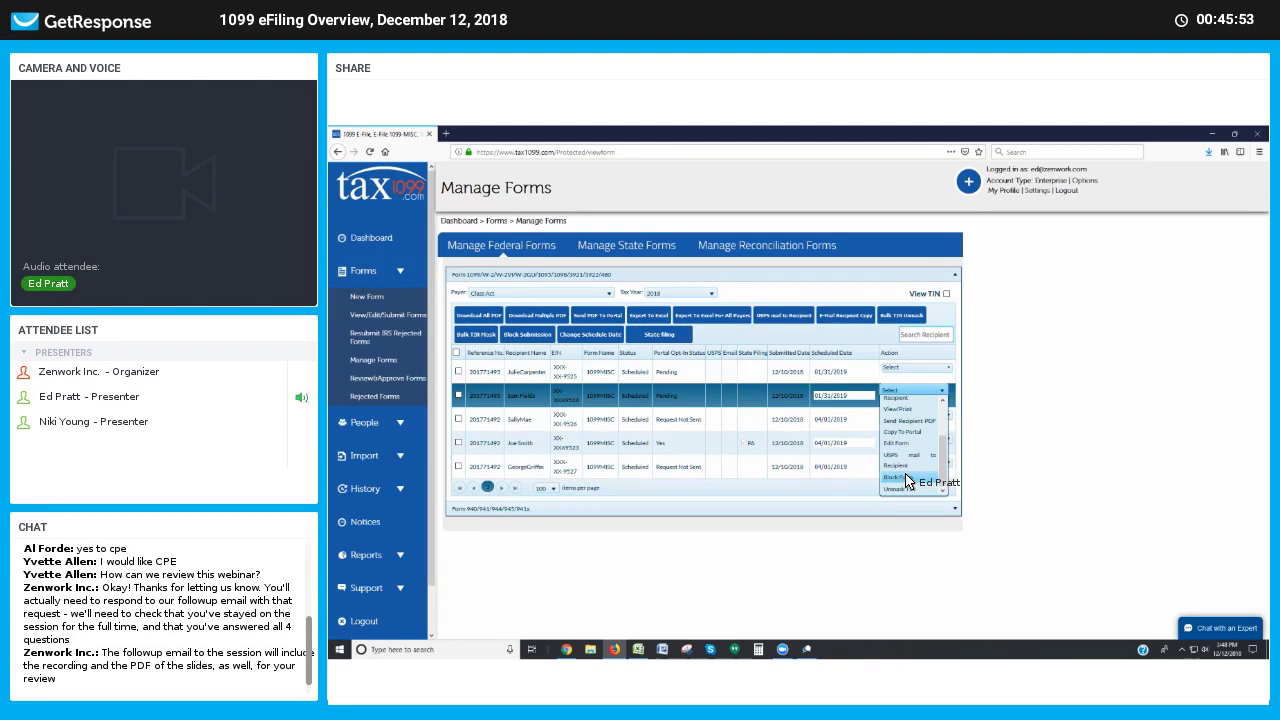
click(1003, 422)
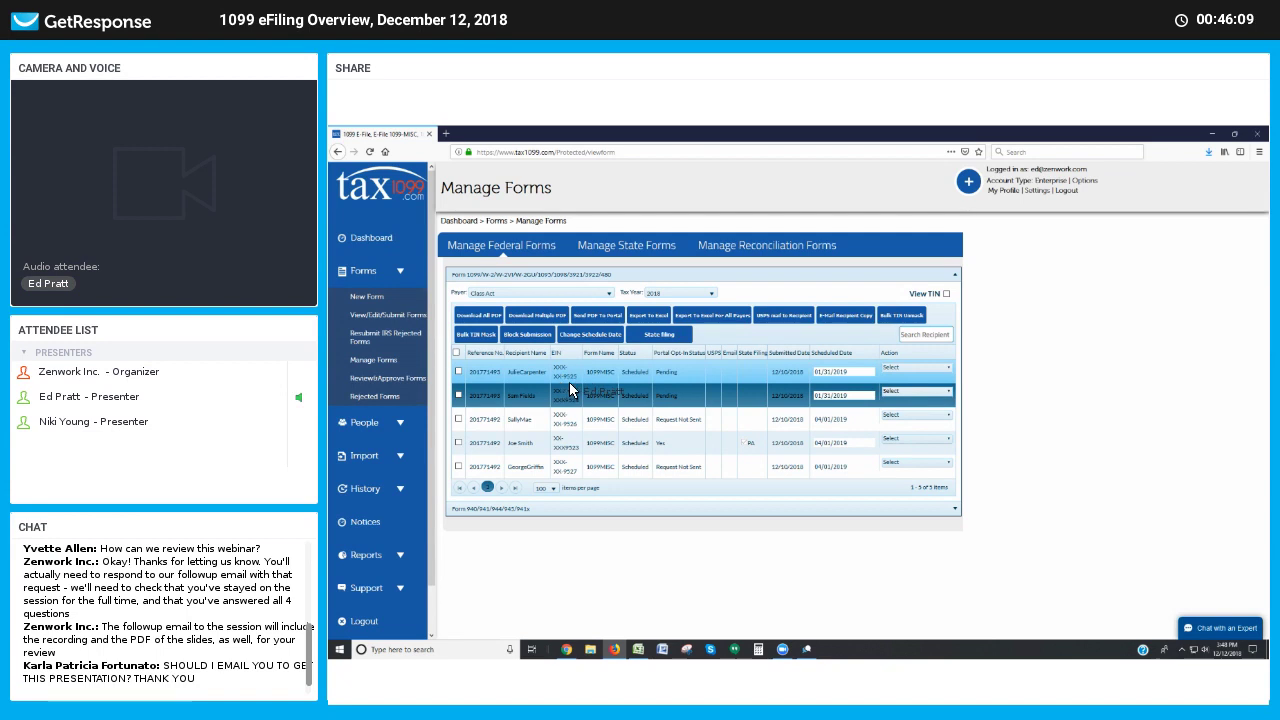
click(946, 294)
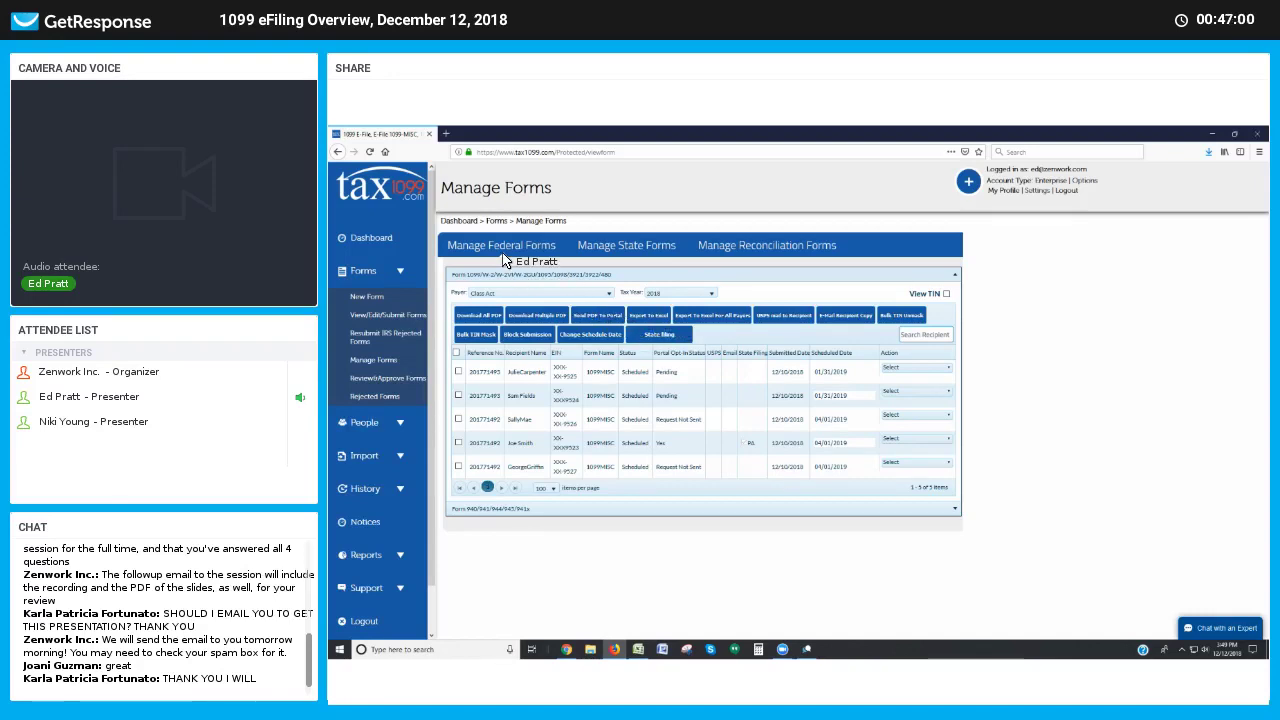
- List the state forms for form 1099-MISC, tax year 2018 and payer Class Act
click(632, 250)
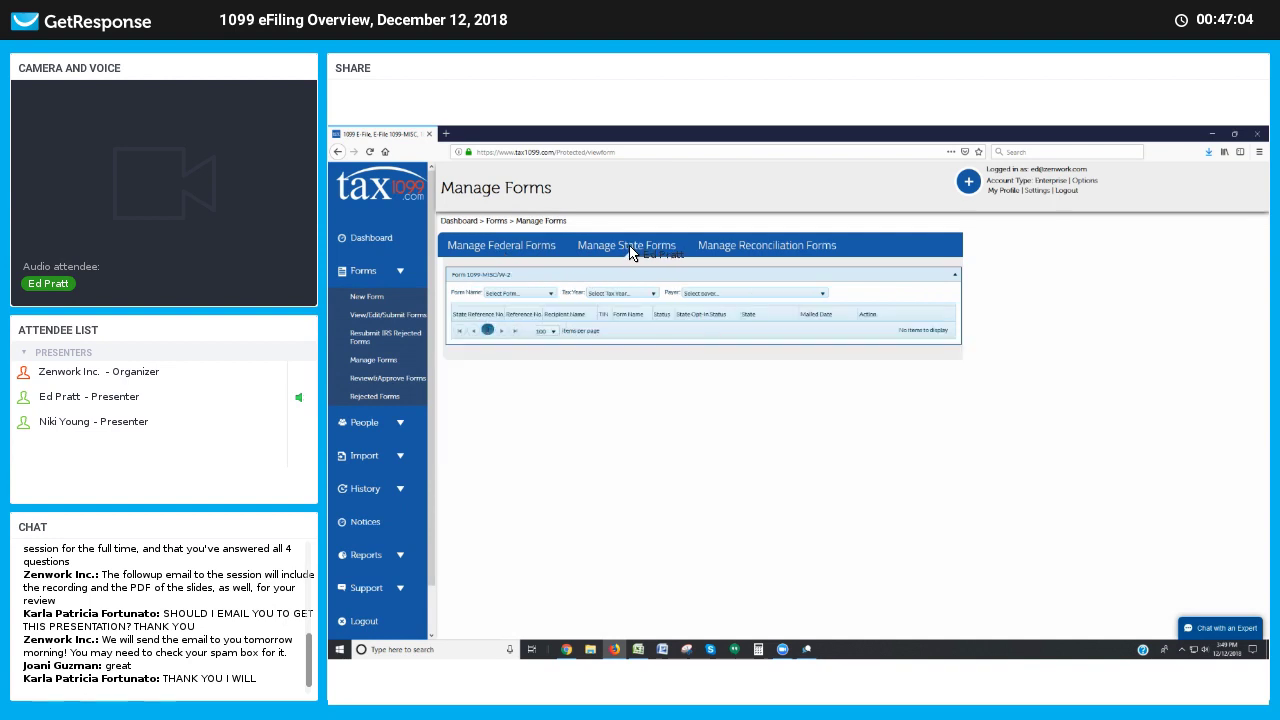
click(544, 296)
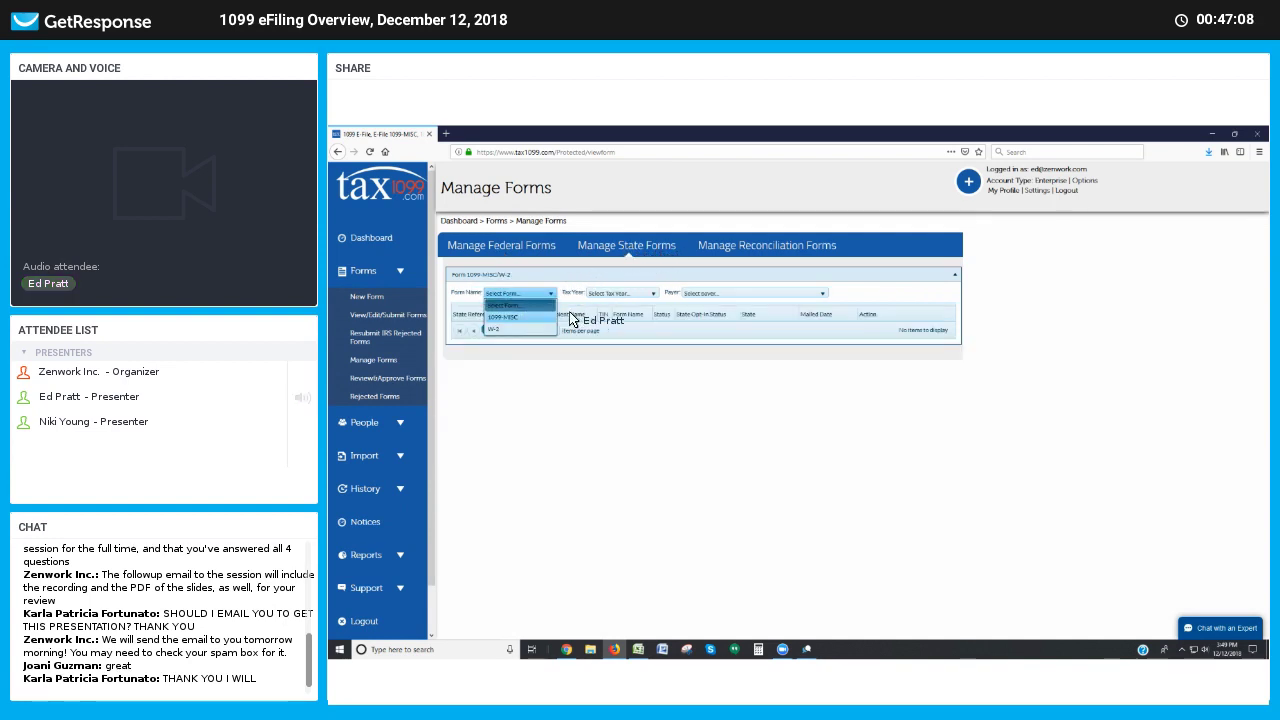
click(510, 312)
click(622, 293)
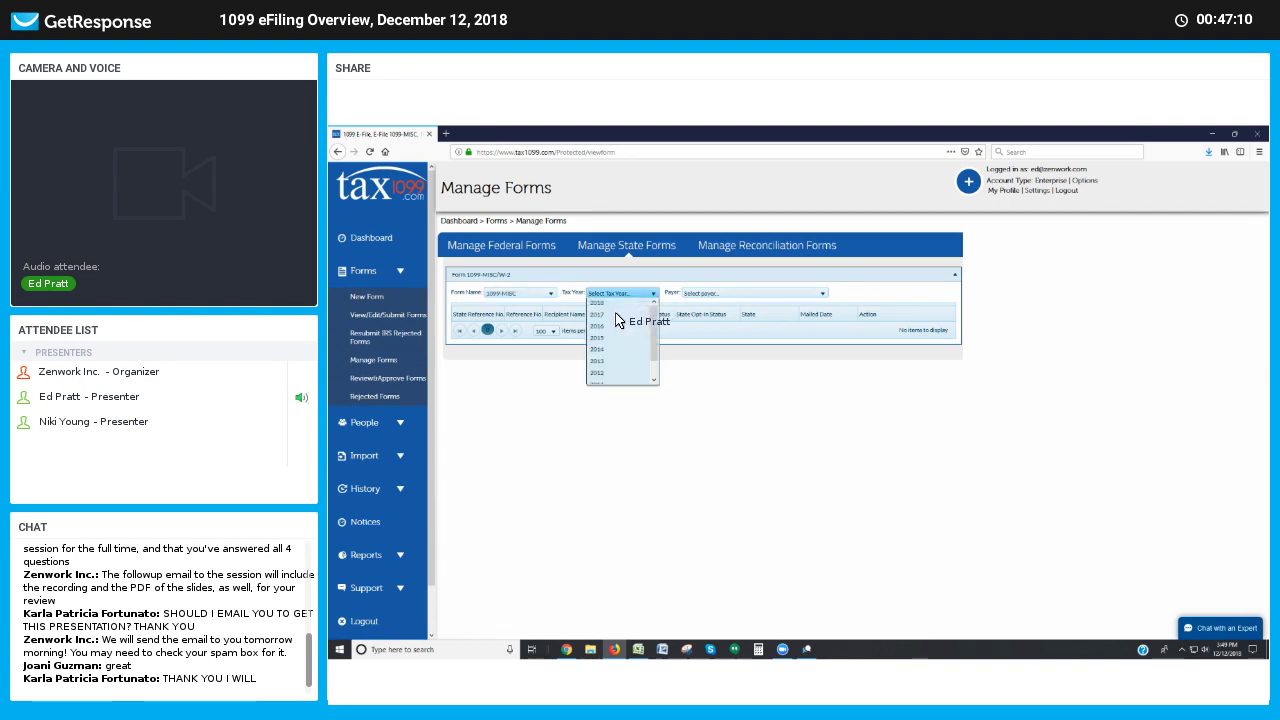
click(620, 306)
click(755, 295)
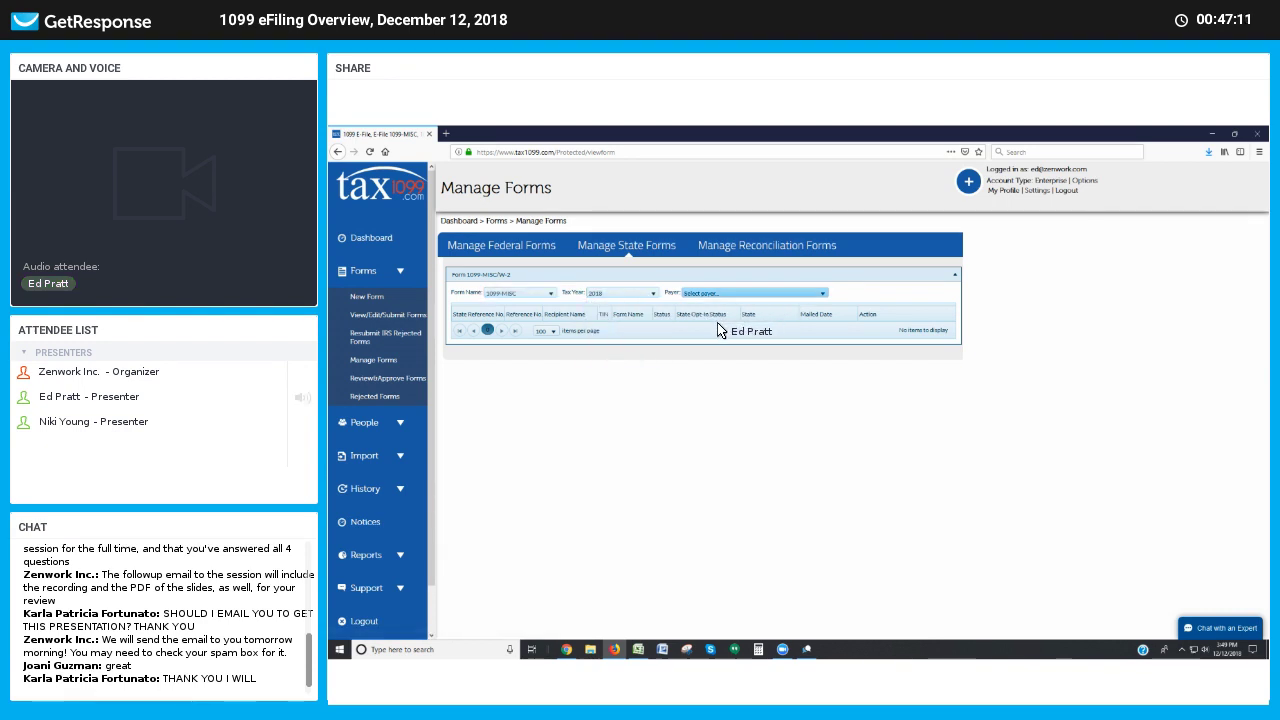
click(705, 329)
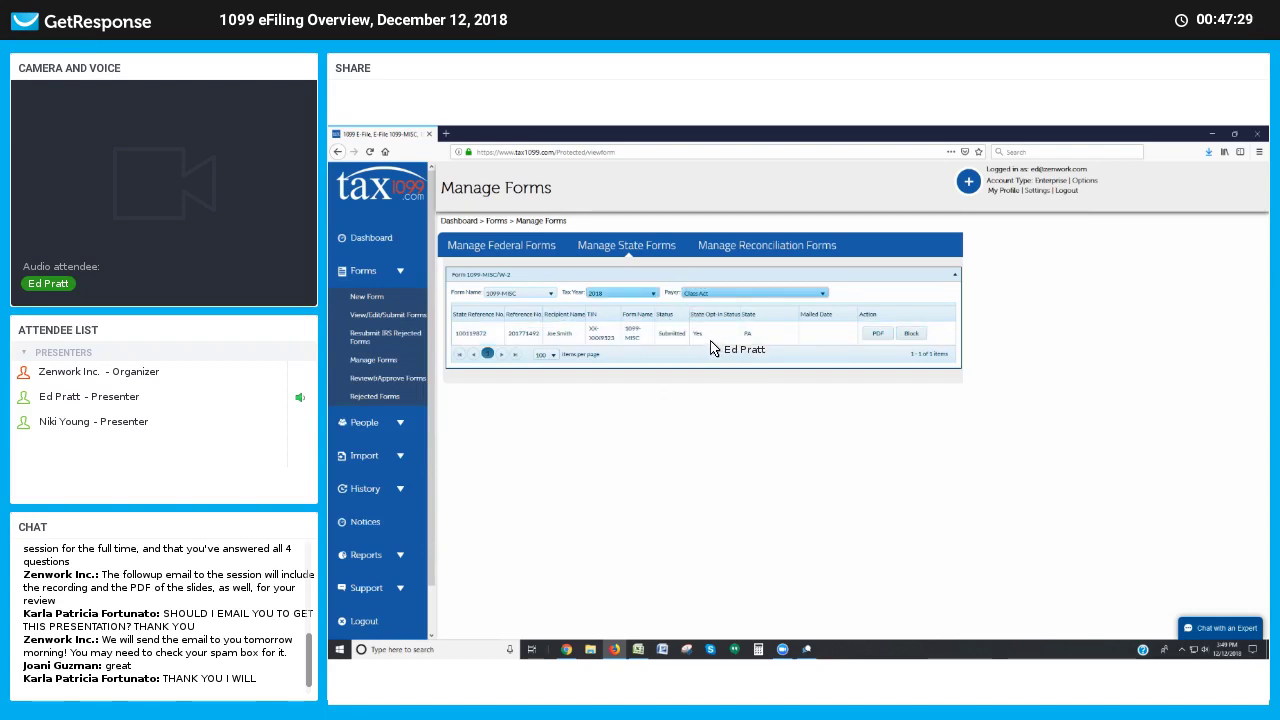
- Look at the reconciliation forms section and return to the payer's federal forms
click(765, 249)
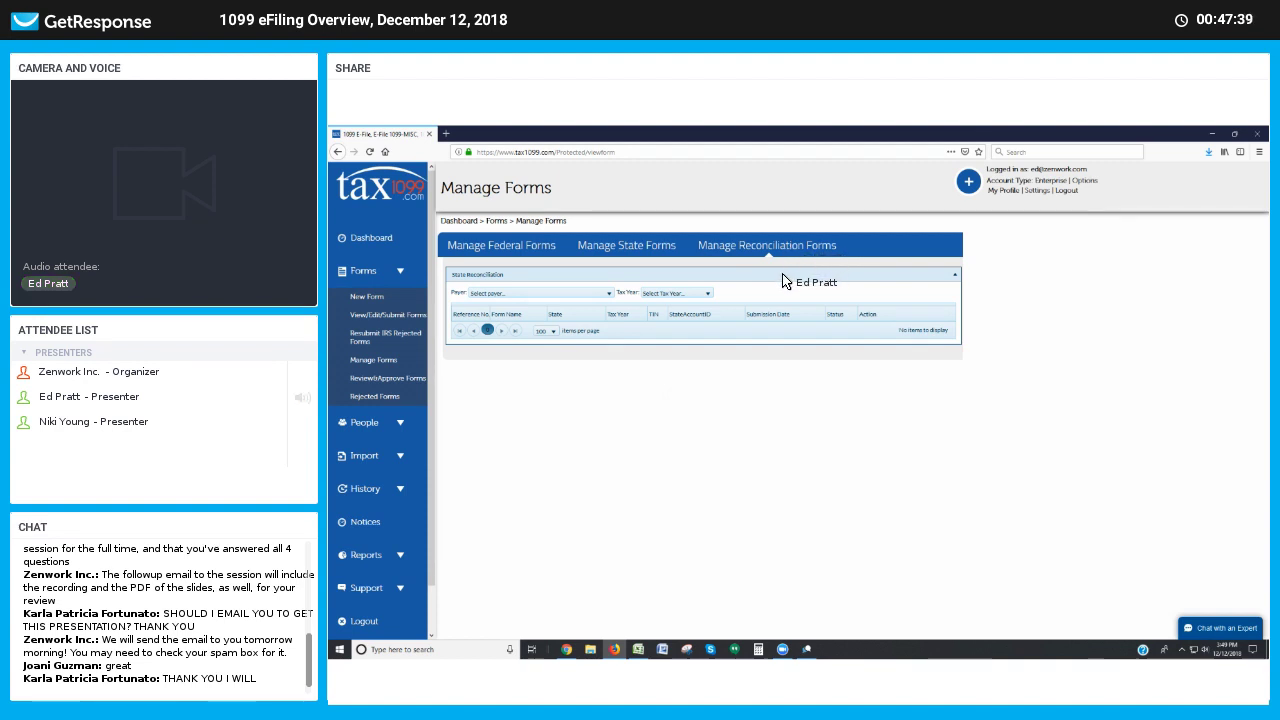
click(500, 250)
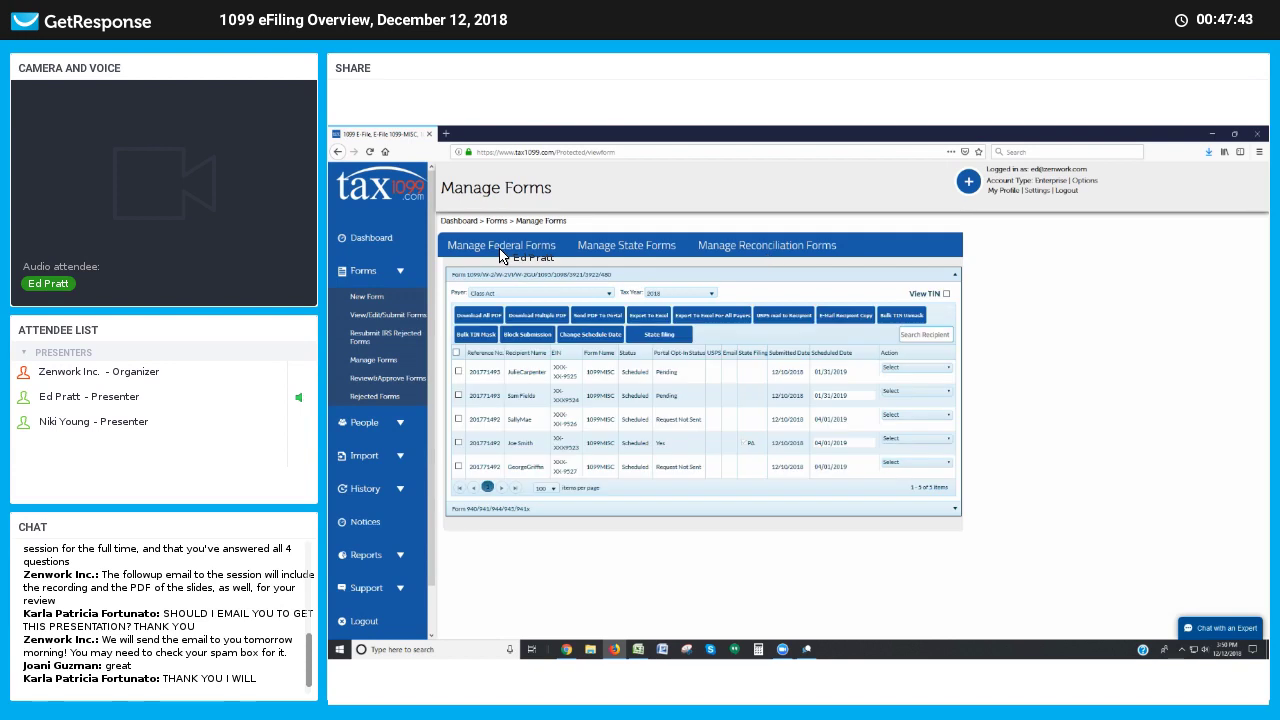
- Open the New Form page, look at the forms offered for 2017 and 2016, and return to tax year 2018
click(372, 298)
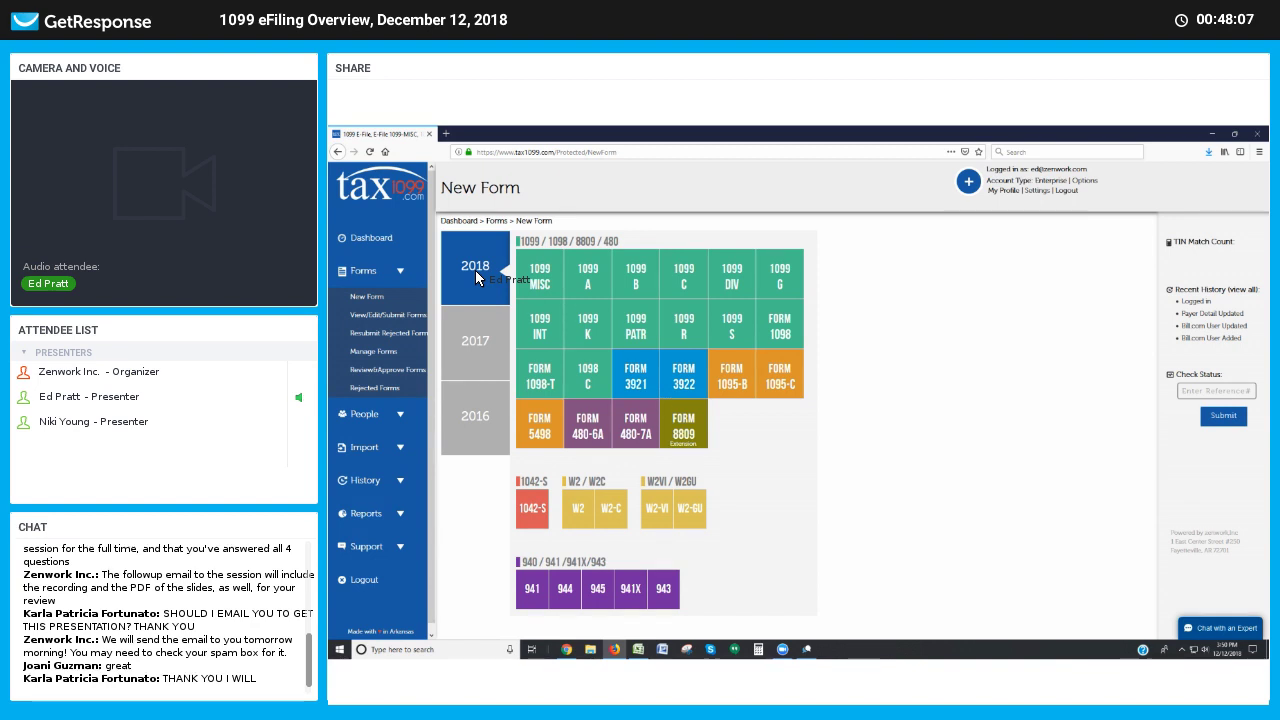
click(477, 350)
click(472, 412)
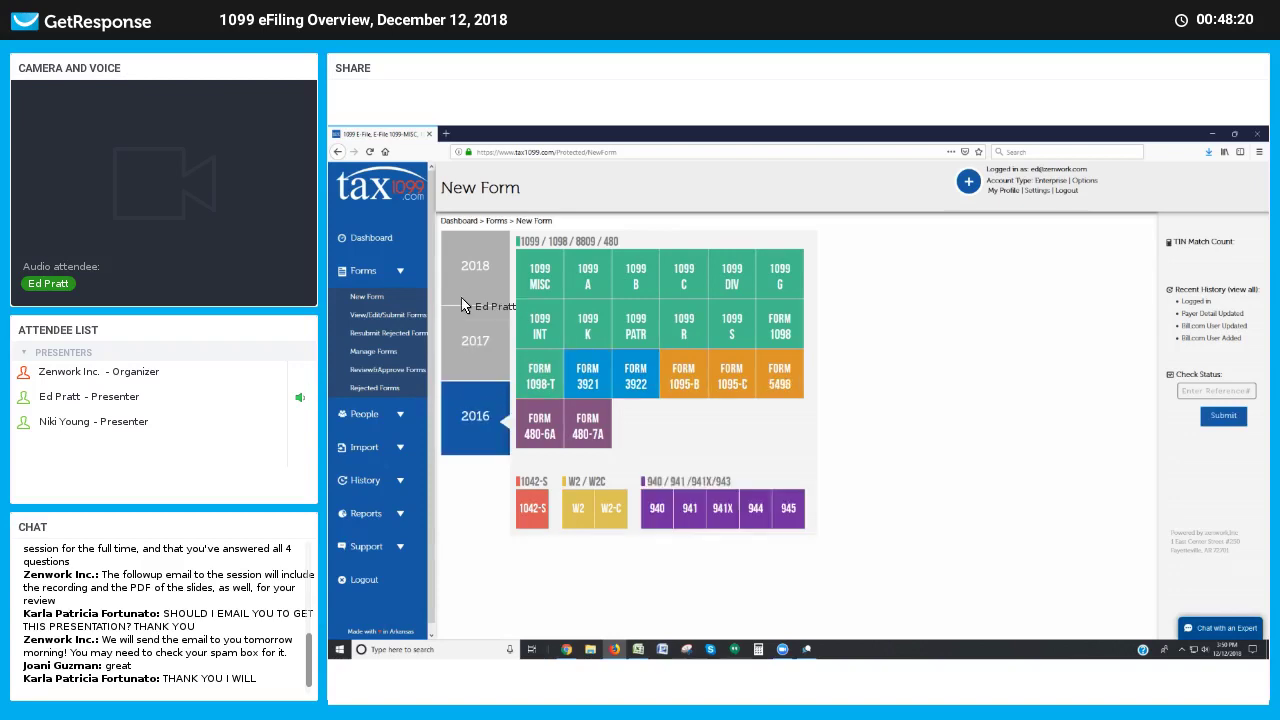
click(468, 277)
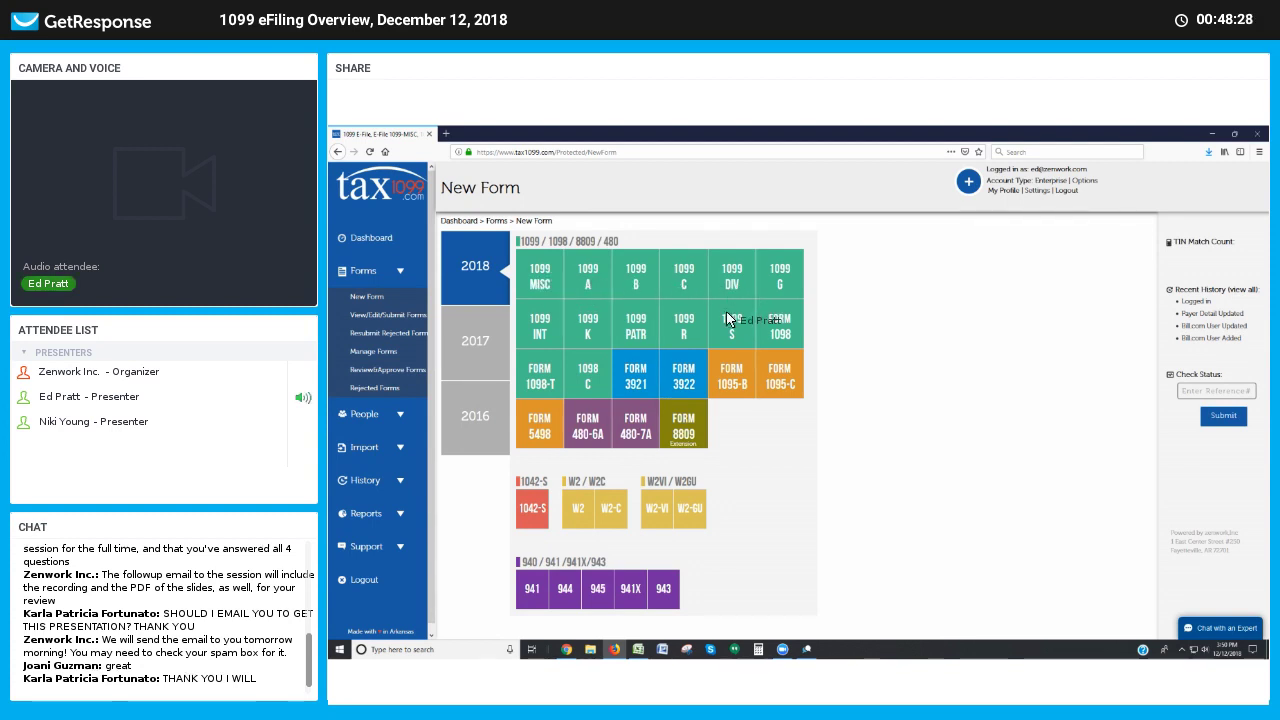
- Start a 2018 Form 1099-MISC, check the new-payer entry without adding one, and select the existing payer Class Act
click(537, 275)
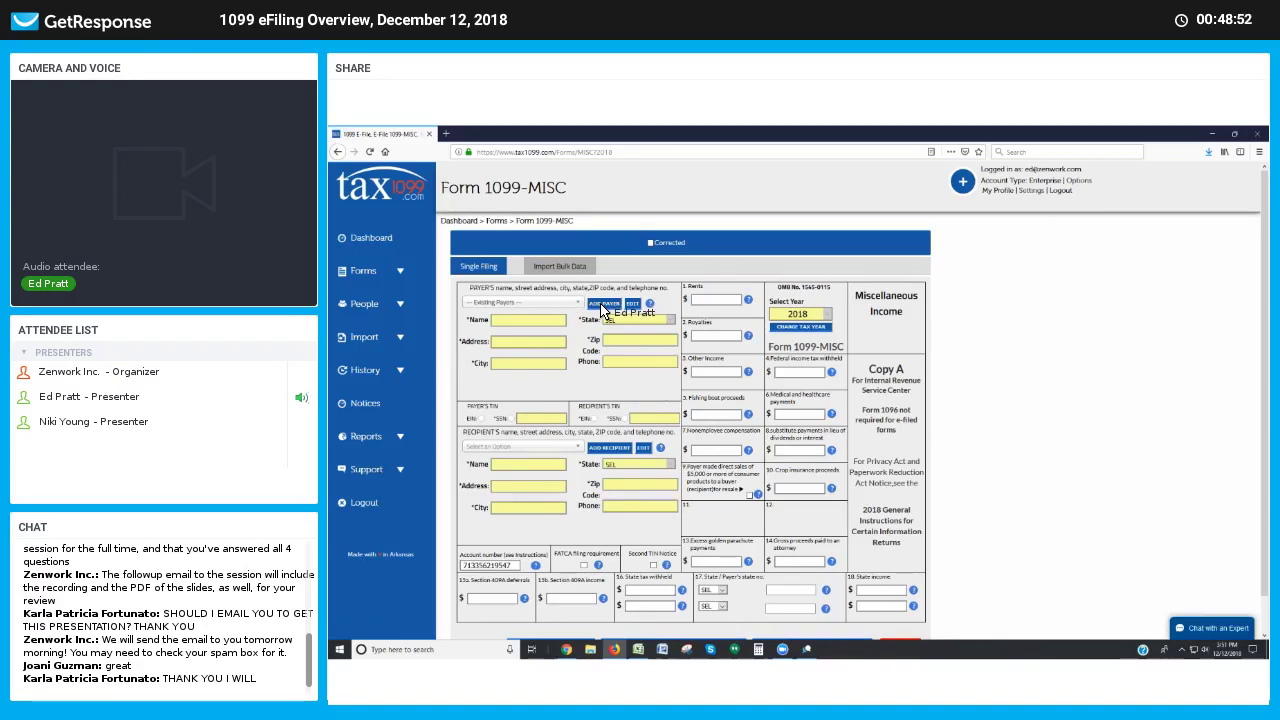
click(603, 304)
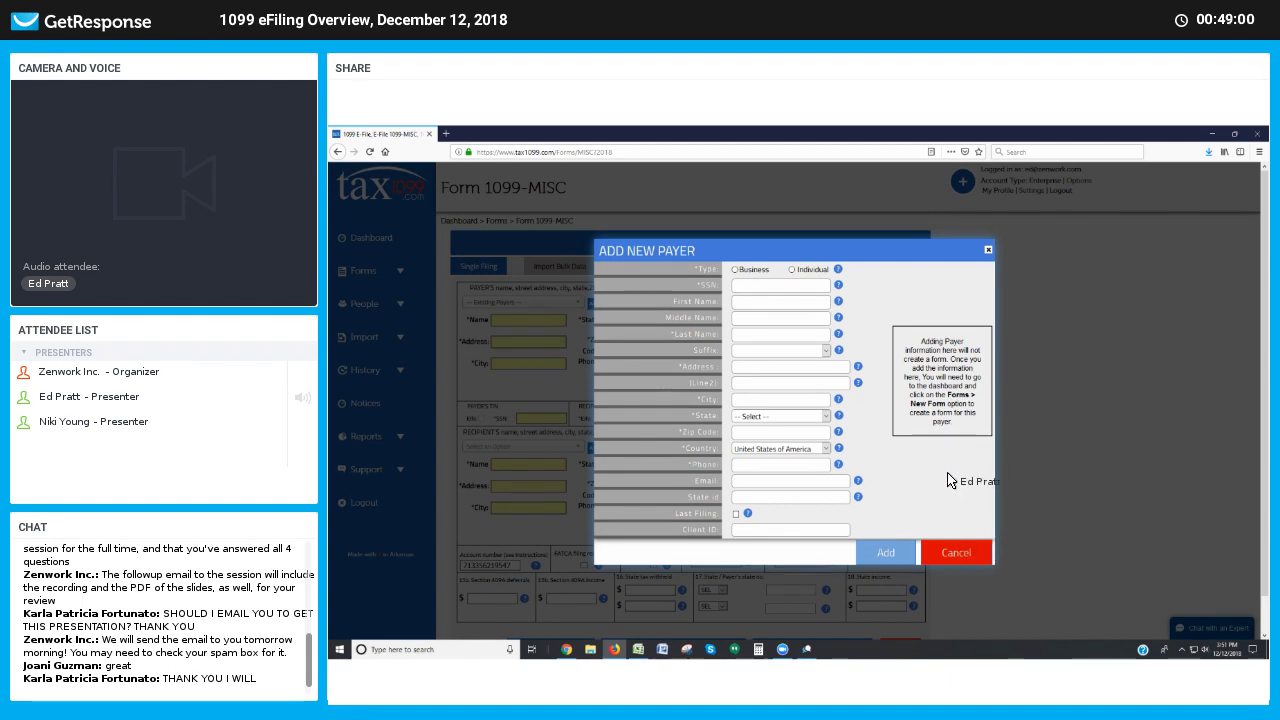
click(955, 551)
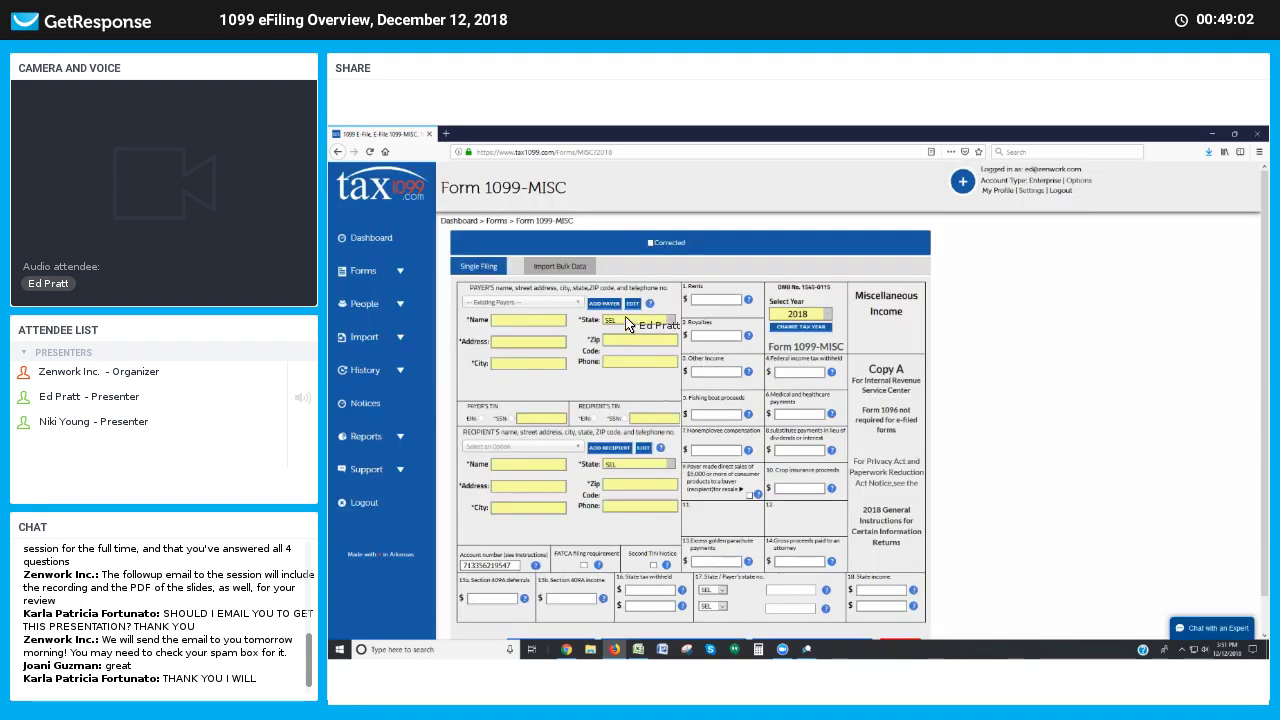
click(568, 304)
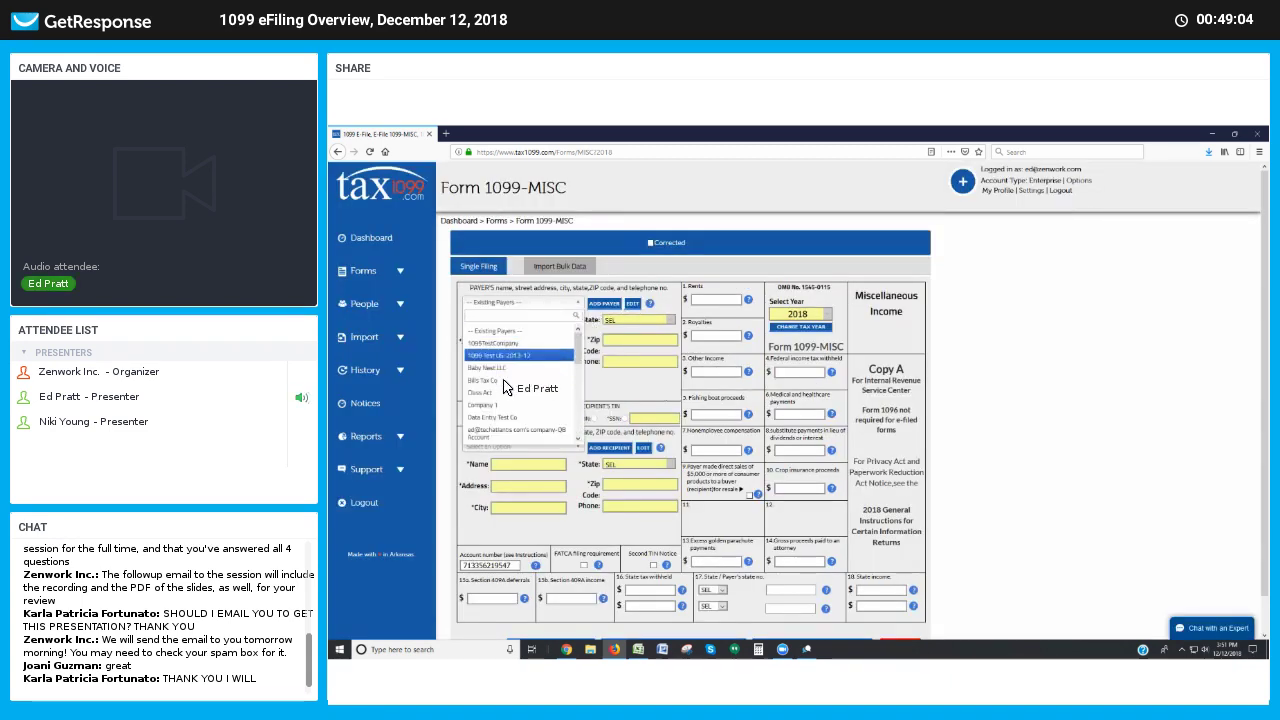
click(498, 393)
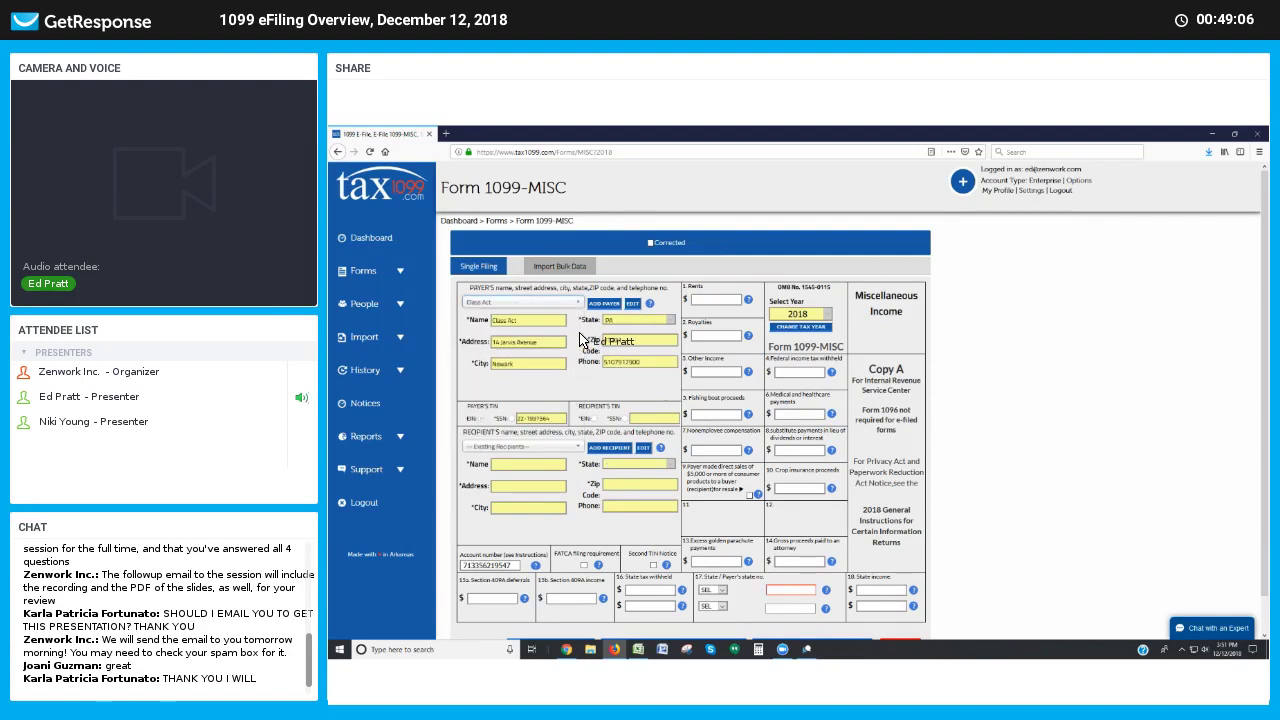
- Check the new-recipient entry without adding one and select an existing individual from Fort Worth, TX as the form's recipient
click(600, 448)
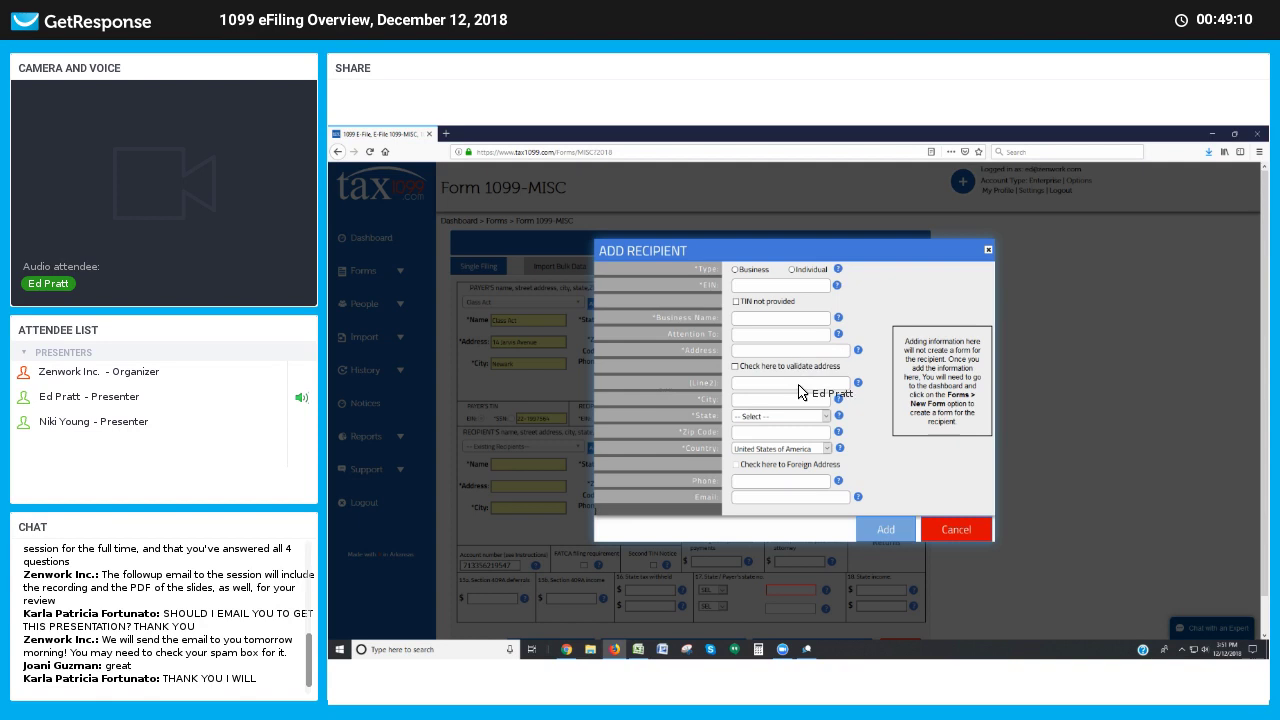
click(953, 527)
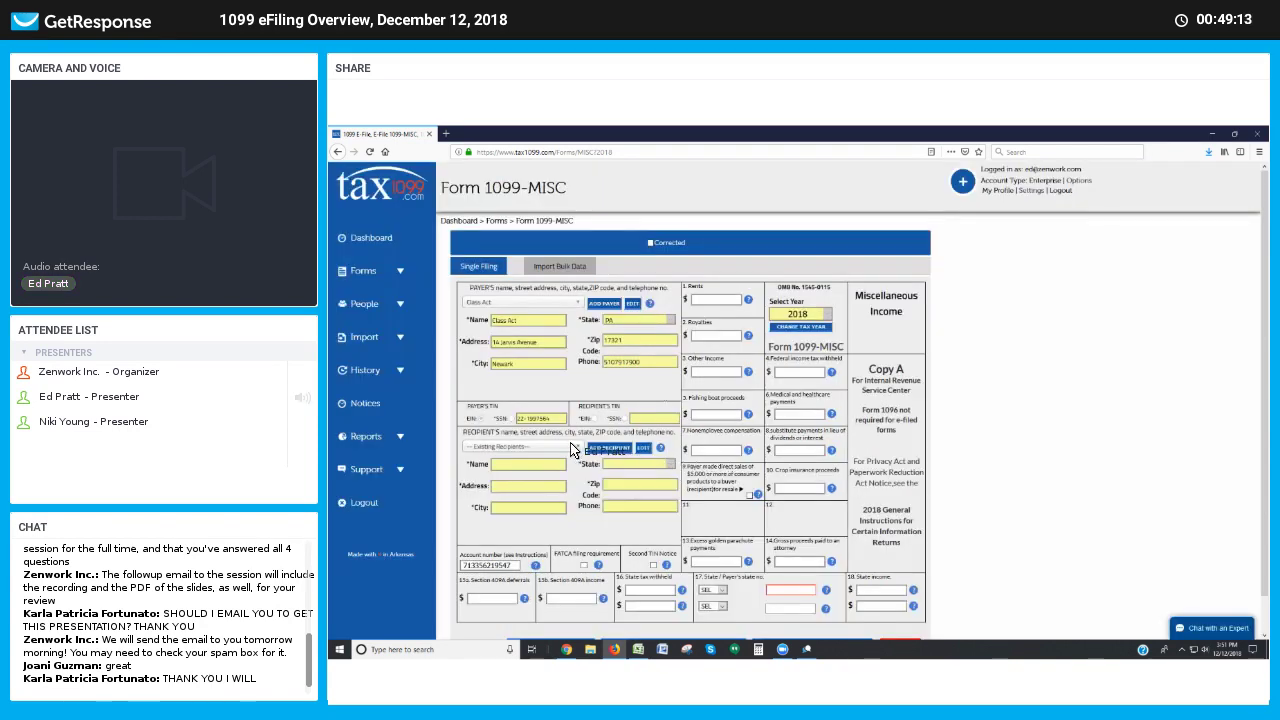
click(572, 448)
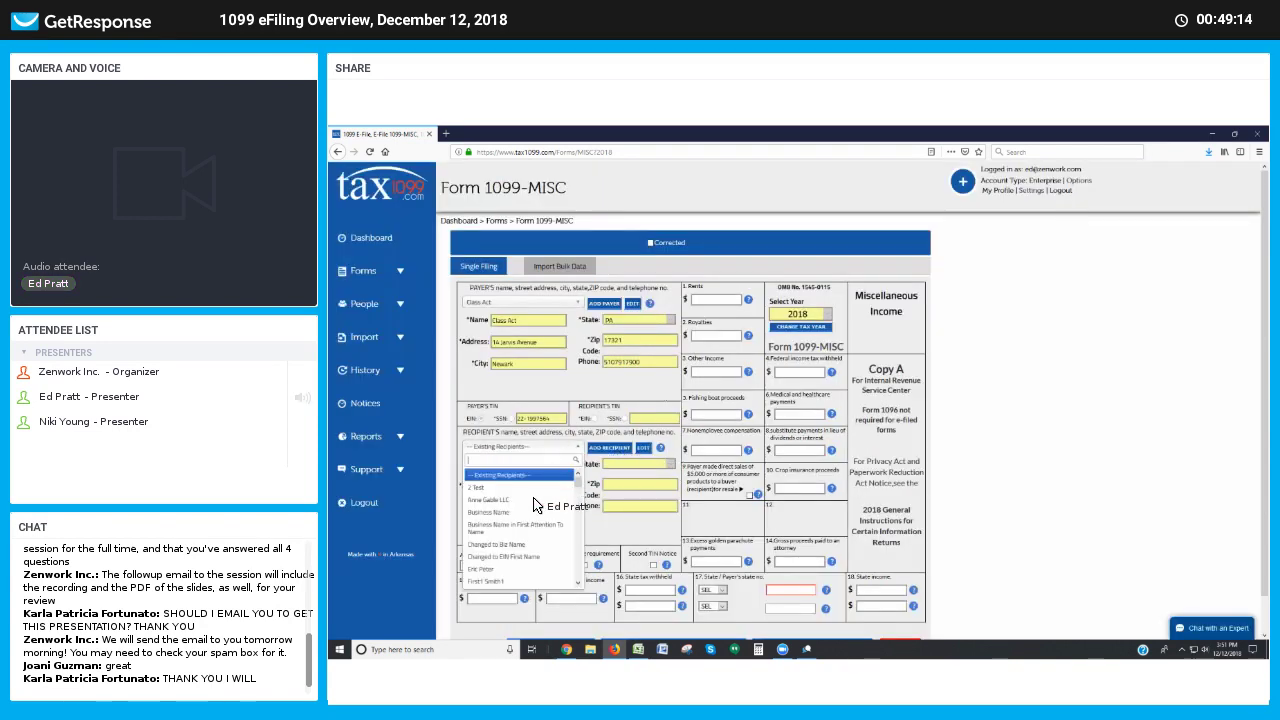
click(525, 569)
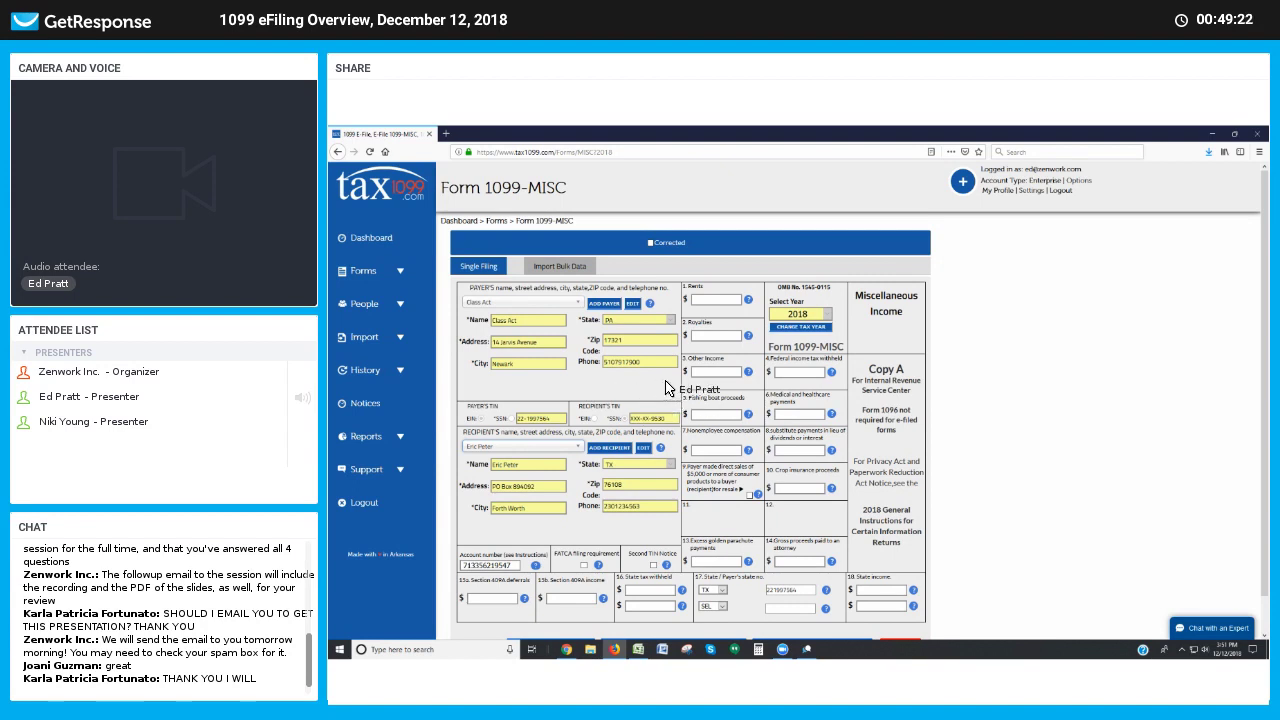
- Mark the 1099-MISC as corrected, acknowledge the notice, and set the nonemployee compensation in box 7 to 10000.00
click(651, 244)
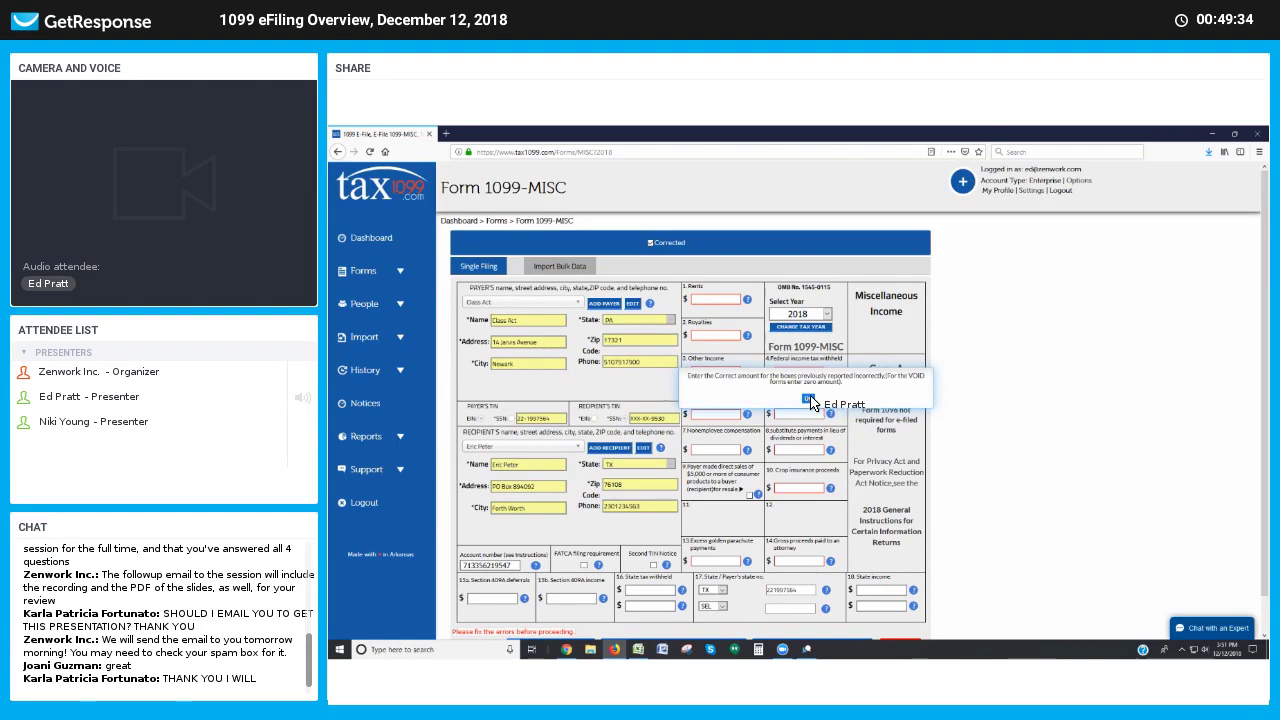
click(809, 398)
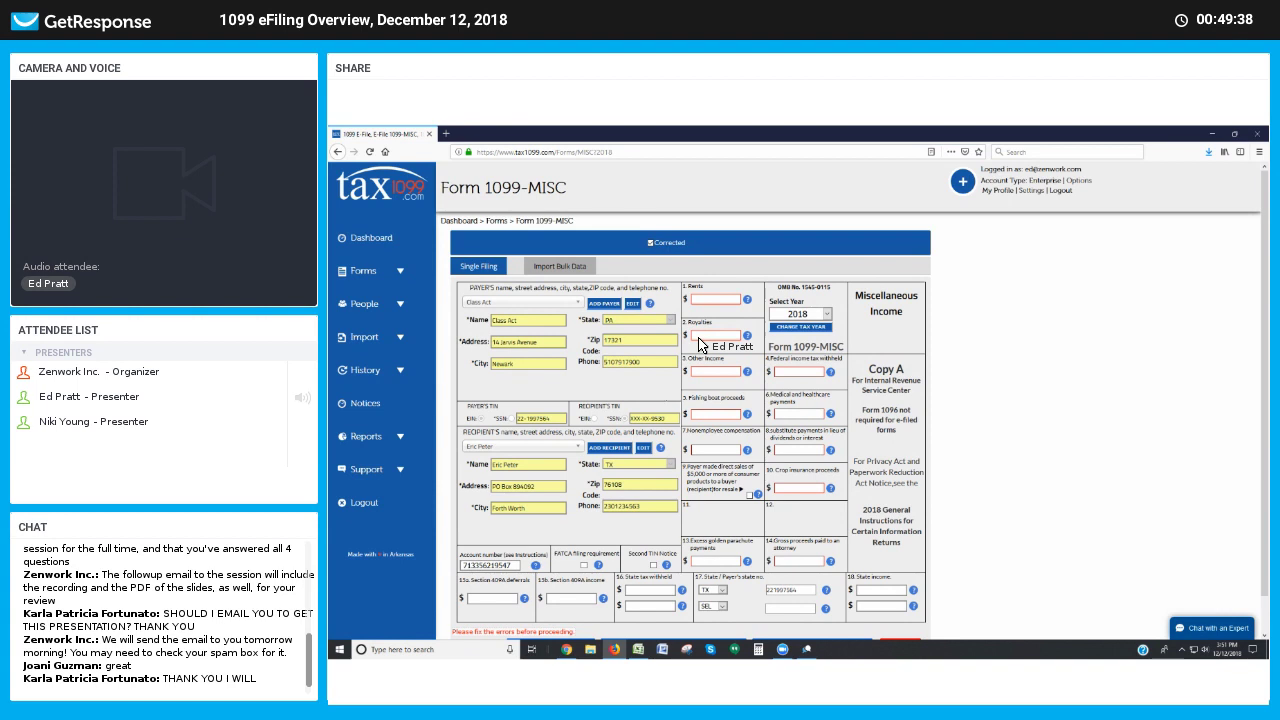
text(1000)
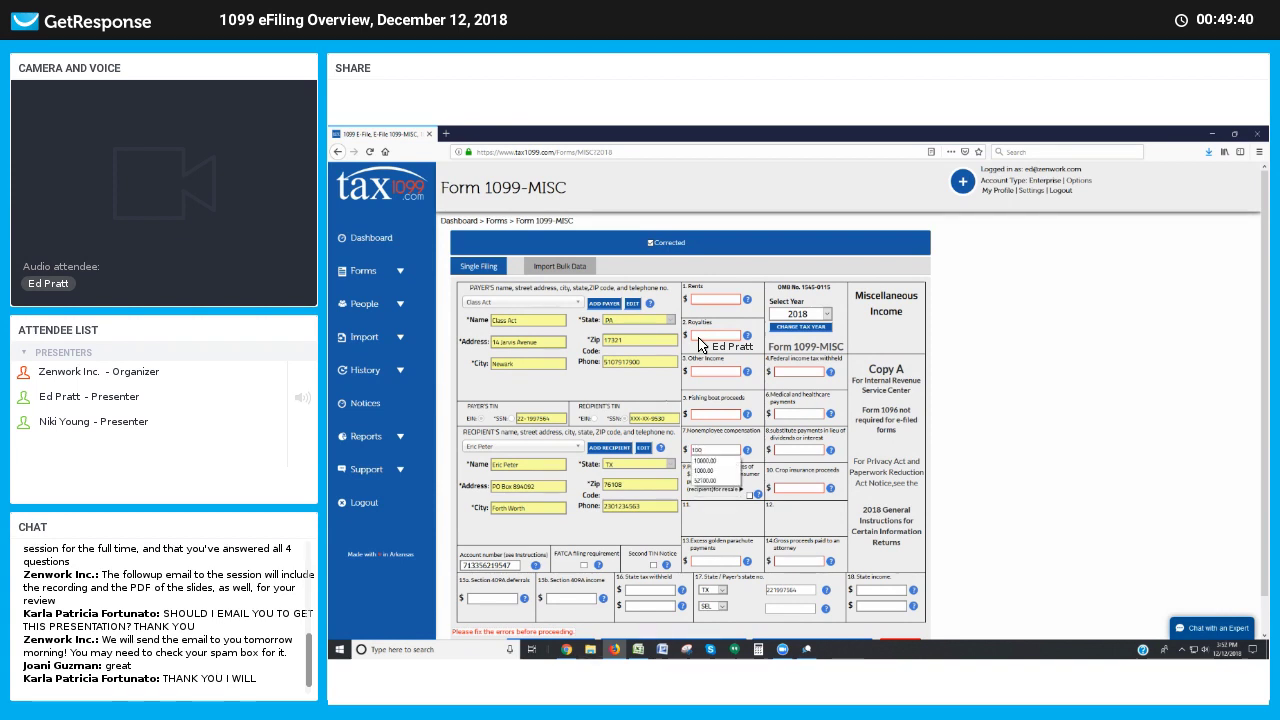
key(Tab)
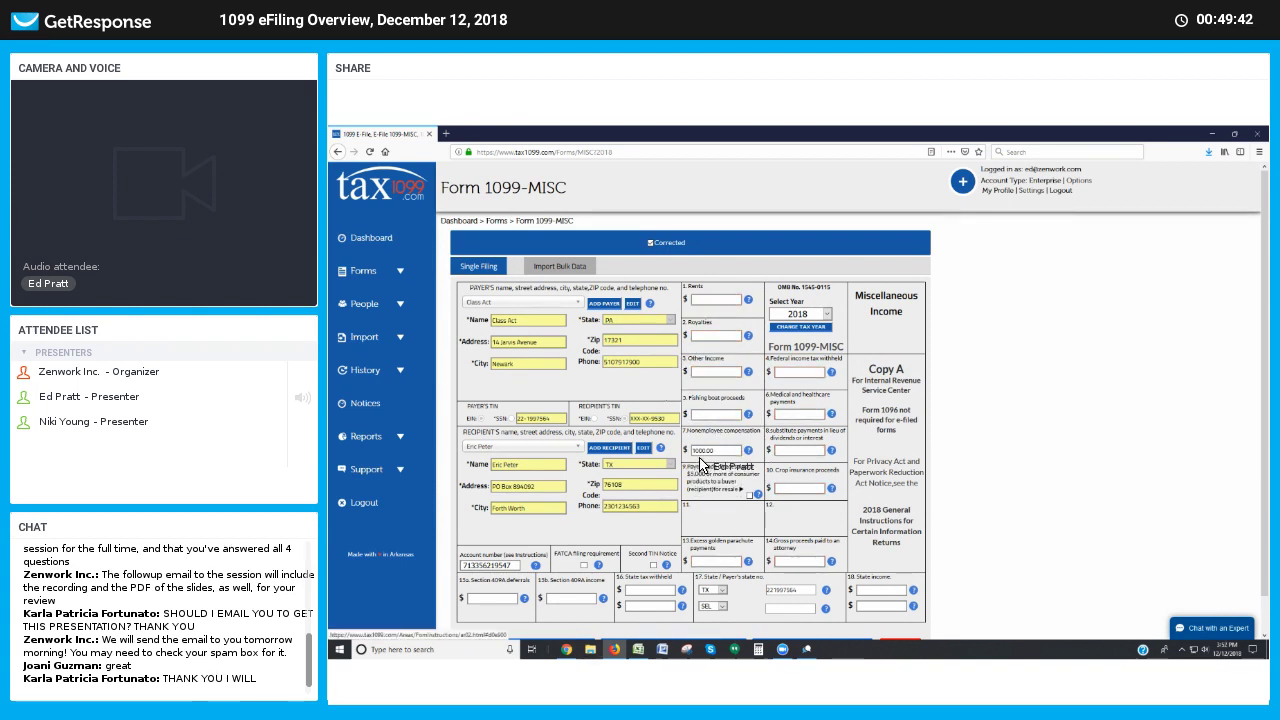
click(697, 452)
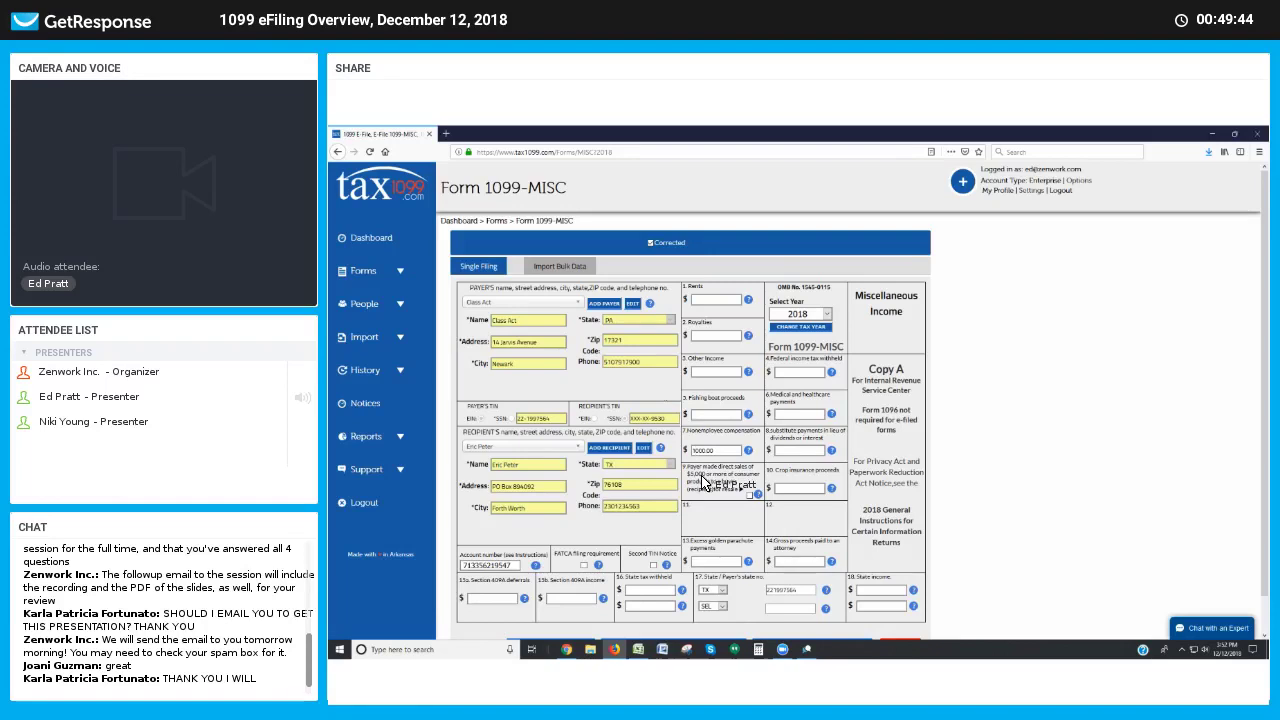
text(0)
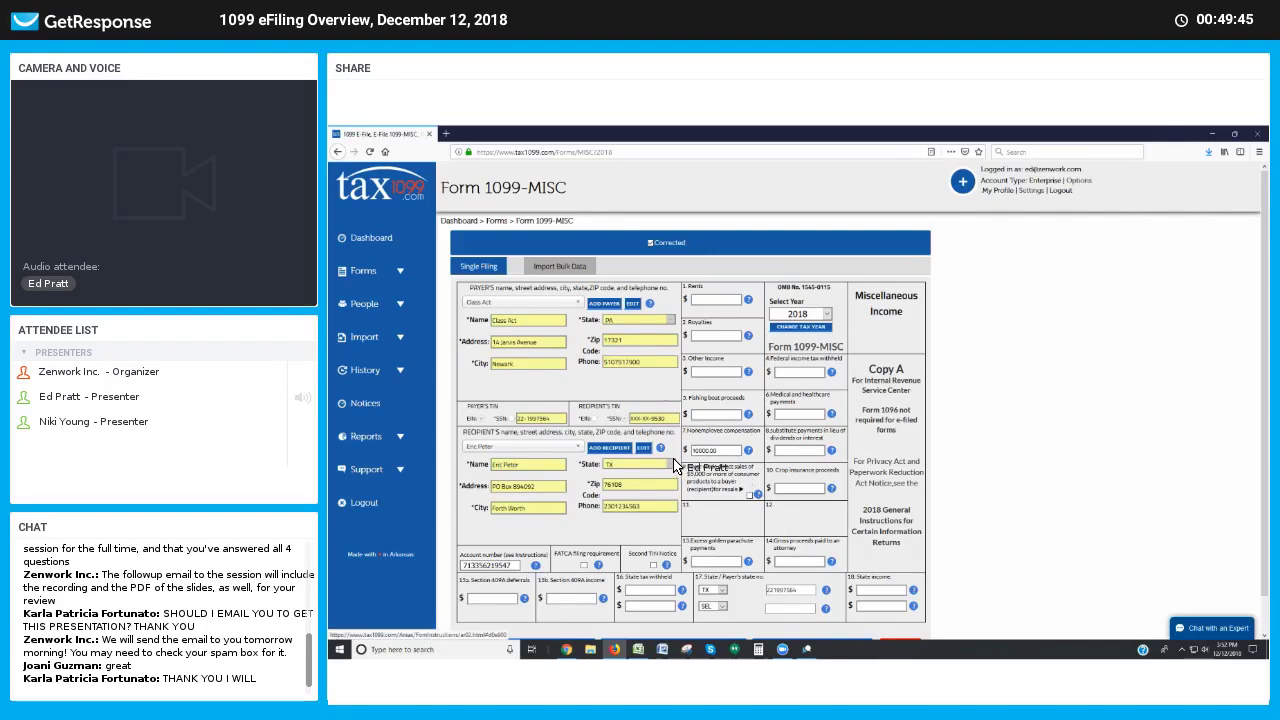
scroll(668, 470, down, 1)
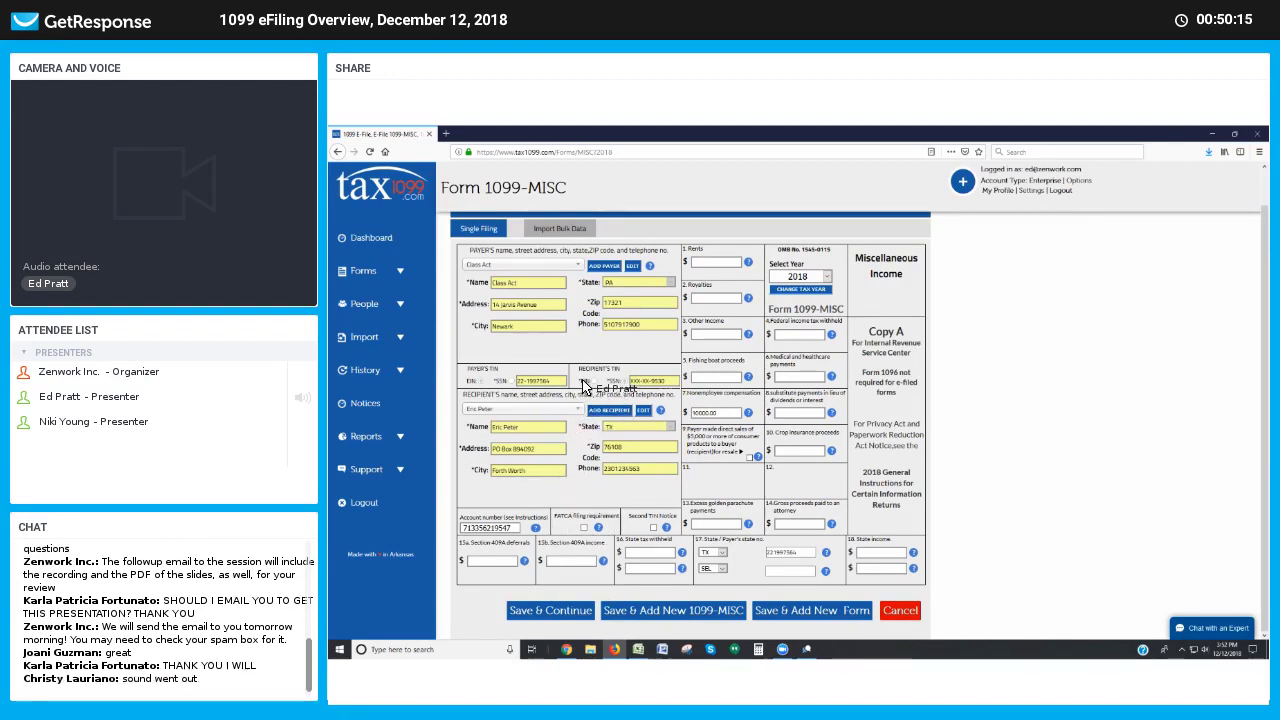
scroll(585, 387, up, 1)
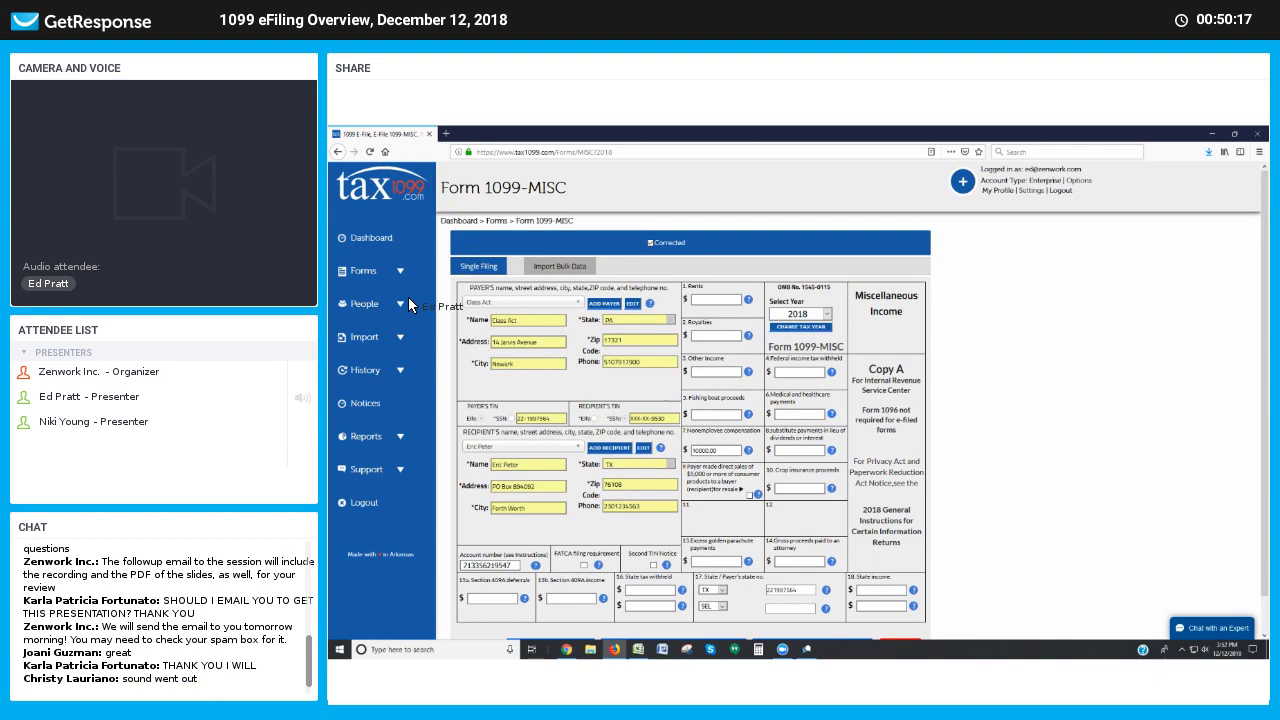
- Show the available Forms pages for leaving the 1099-MISC entry
click(399, 266)
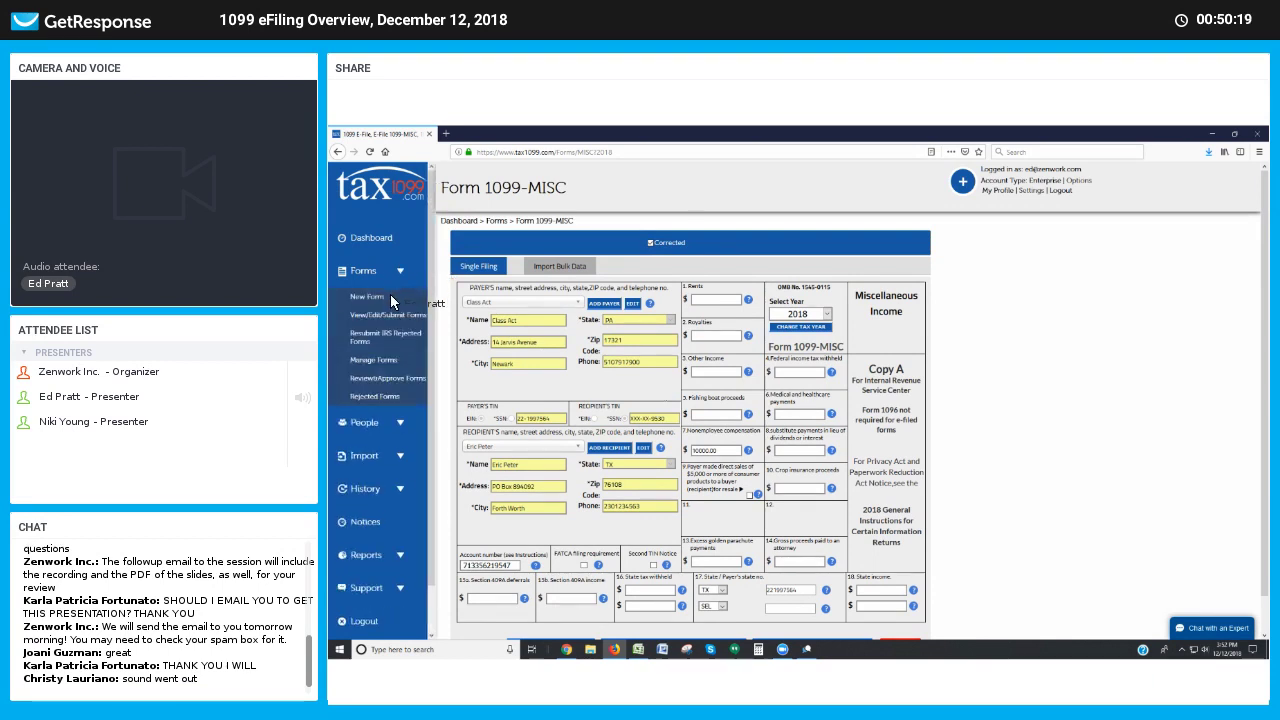